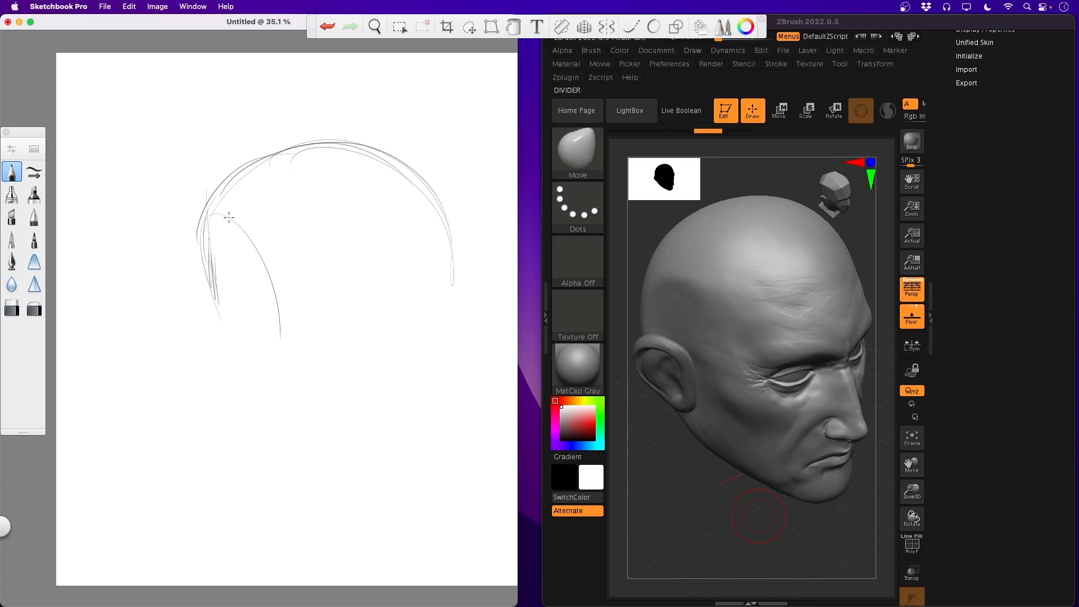
# Sketch the face's curved center line, the far side of the face, and the chin with the start of the jaw.
pyautogui.moveTo(292, 147); pyautogui.dragTo(393, 256)
pyautogui.moveTo(395, 262); pyautogui.dragTo(407, 431)
pyautogui.moveTo(403, 232); pyautogui.dragTo(424, 455)
pyautogui.moveTo(444, 220); pyautogui.dragTo(454, 402)
pyautogui.moveTo(455, 260); pyautogui.dragTo(450, 462)
pyautogui.moveTo(444, 463); pyautogui.dragTo(397, 486)
pyautogui.moveTo(441, 473); pyautogui.dragTo(278, 436)
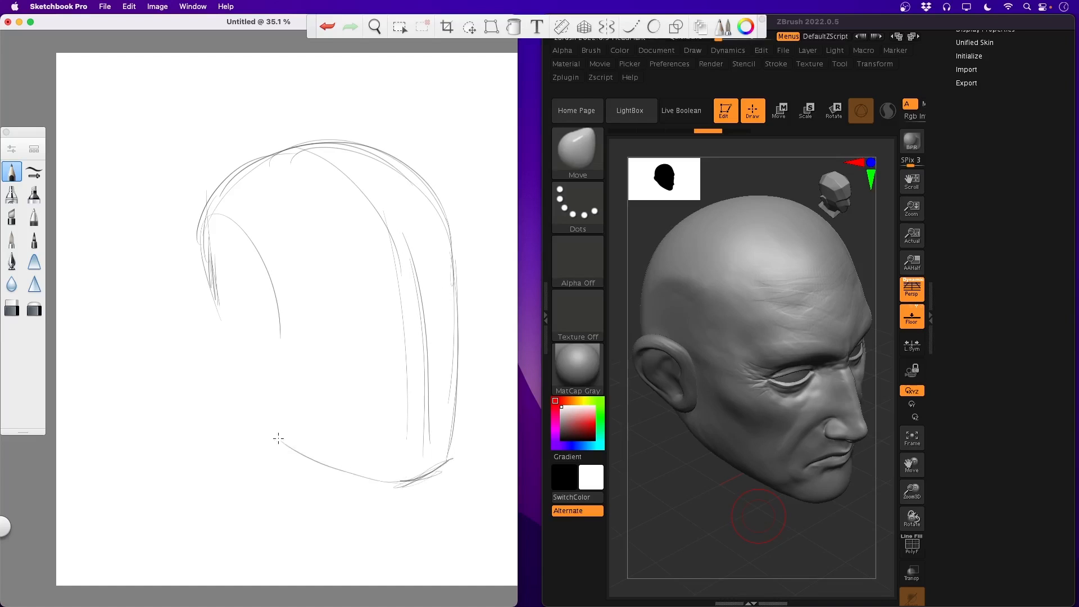
# Rough in the jaw back toward the ear, reinforce the skull outline, and add the ear oval and short neck lines.
pyautogui.moveTo(362, 469); pyautogui.dragTo(263, 402)
pyautogui.moveTo(260, 391); pyautogui.dragTo(268, 424)
pyautogui.moveTo(219, 304)
pyautogui.mouseDown()
pyautogui.moveTo(265, 405)
pyautogui.moveTo(203, 203)
pyautogui.mouseUp()
pyautogui.moveTo(208, 225)
pyautogui.mouseDown()
pyautogui.moveTo(442, 230)
pyautogui.moveTo(453, 450)
pyautogui.mouseUp()
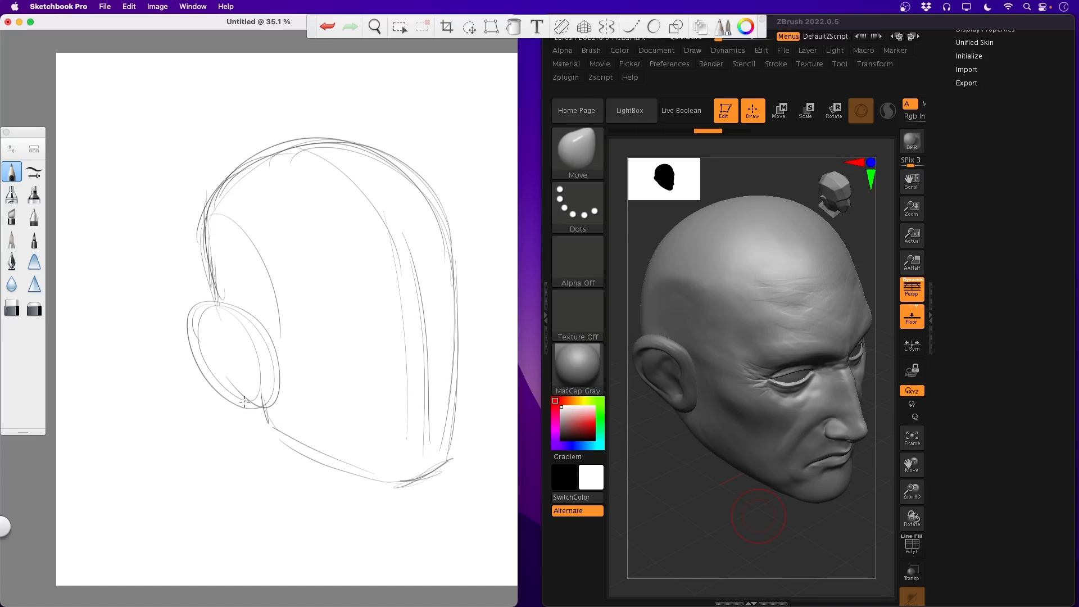
pyautogui.moveTo(243, 416); pyautogui.dragTo(222, 465)
pyautogui.moveTo(390, 210); pyautogui.dragTo(434, 444)
pyautogui.moveTo(409, 488); pyautogui.dragTo(395, 524)
# Block in the angled brow line, the temple and side-plane curves, and the rounded forehead plane.
pyautogui.moveTo(458, 297)
pyautogui.mouseDown()
pyautogui.moveTo(419, 327)
pyautogui.moveTo(315, 344)
pyautogui.moveTo(428, 333)
pyautogui.mouseUp()
pyautogui.moveTo(280, 289); pyautogui.dragTo(316, 388)
pyautogui.moveTo(214, 300); pyautogui.dragTo(203, 254)
pyautogui.moveTo(205, 230)
pyautogui.mouseDown()
pyautogui.moveTo(313, 375)
pyautogui.moveTo(324, 155)
pyautogui.mouseUp()
pyautogui.moveTo(320, 325); pyautogui.dragTo(330, 232)
pyautogui.moveTo(321, 270)
pyautogui.mouseDown()
pyautogui.moveTo(455, 303)
pyautogui.moveTo(431, 322)
pyautogui.mouseUp()
pyautogui.moveTo(464, 280); pyautogui.dragTo(430, 324)
pyautogui.moveTo(467, 291); pyautogui.dragTo(426, 326)
pyautogui.moveTo(347, 333)
pyautogui.mouseDown()
pyautogui.moveTo(406, 326)
pyautogui.moveTo(319, 332)
pyautogui.mouseUp()
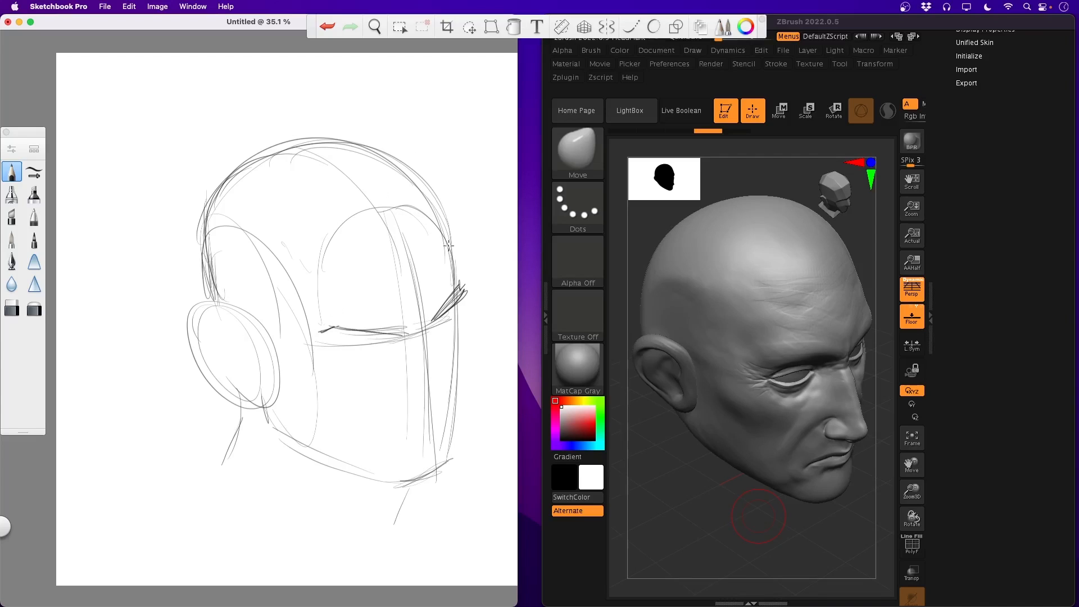
# Sketch the far forehead and cheek contour along with the nose bridge, tip and nostril.
pyautogui.moveTo(466, 294); pyautogui.dragTo(437, 209)
pyautogui.moveTo(455, 309)
pyautogui.mouseDown()
pyautogui.moveTo(431, 331)
pyautogui.moveTo(328, 346)
pyautogui.moveTo(386, 344)
pyautogui.moveTo(442, 397)
pyautogui.mouseUp()
pyautogui.moveTo(435, 326); pyautogui.dragTo(448, 377)
pyautogui.moveTo(429, 324)
pyautogui.mouseDown()
pyautogui.moveTo(455, 404)
pyautogui.moveTo(444, 414)
pyautogui.moveTo(412, 396)
pyautogui.moveTo(406, 407)
pyautogui.mouseUp()
pyautogui.moveTo(415, 384); pyautogui.dragTo(404, 403)
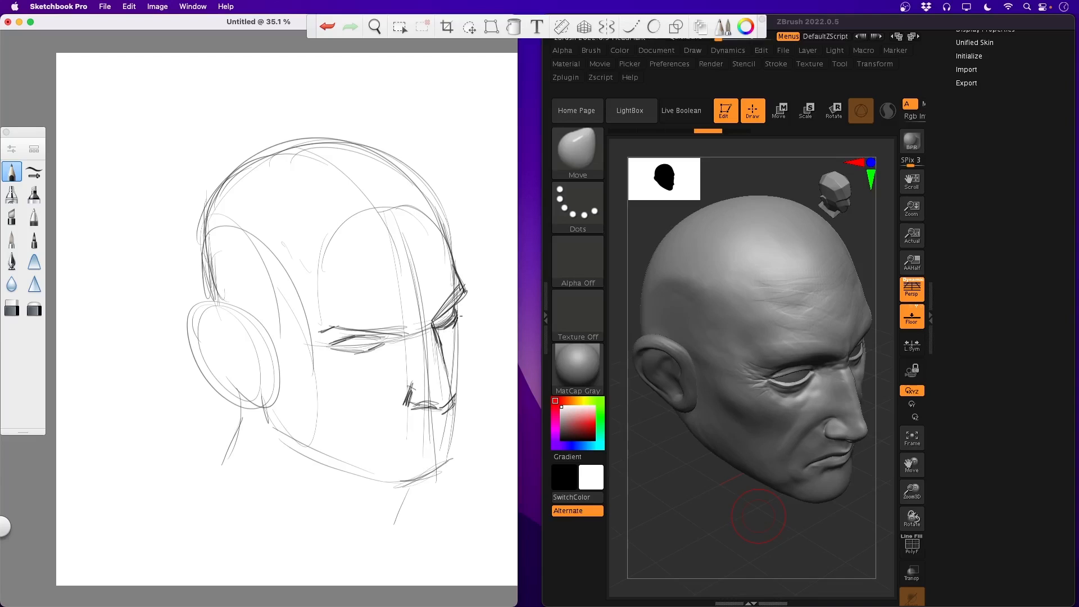
pyautogui.moveTo(457, 317)
pyautogui.mouseDown()
pyautogui.moveTo(432, 321)
pyautogui.moveTo(462, 294)
pyautogui.moveTo(453, 385)
pyautogui.mouseUp()
# Define the near eye and eyebrow, and darken the nose bridge and the underside of the nose.
pyautogui.moveTo(330, 344)
pyautogui.mouseDown()
pyautogui.moveTo(386, 338)
pyautogui.moveTo(336, 348)
pyautogui.moveTo(383, 348)
pyautogui.moveTo(355, 362)
pyautogui.moveTo(327, 345)
pyautogui.mouseUp()
pyautogui.moveTo(394, 336)
pyautogui.mouseDown()
pyautogui.moveTo(300, 301)
pyautogui.moveTo(320, 325)
pyautogui.mouseUp()
pyautogui.moveTo(394, 400); pyautogui.dragTo(410, 385)
pyautogui.moveTo(432, 324)
pyautogui.mouseDown()
pyautogui.moveTo(450, 368)
pyautogui.moveTo(456, 401)
pyautogui.mouseUp()
pyautogui.moveTo(457, 402); pyautogui.dragTo(416, 406)
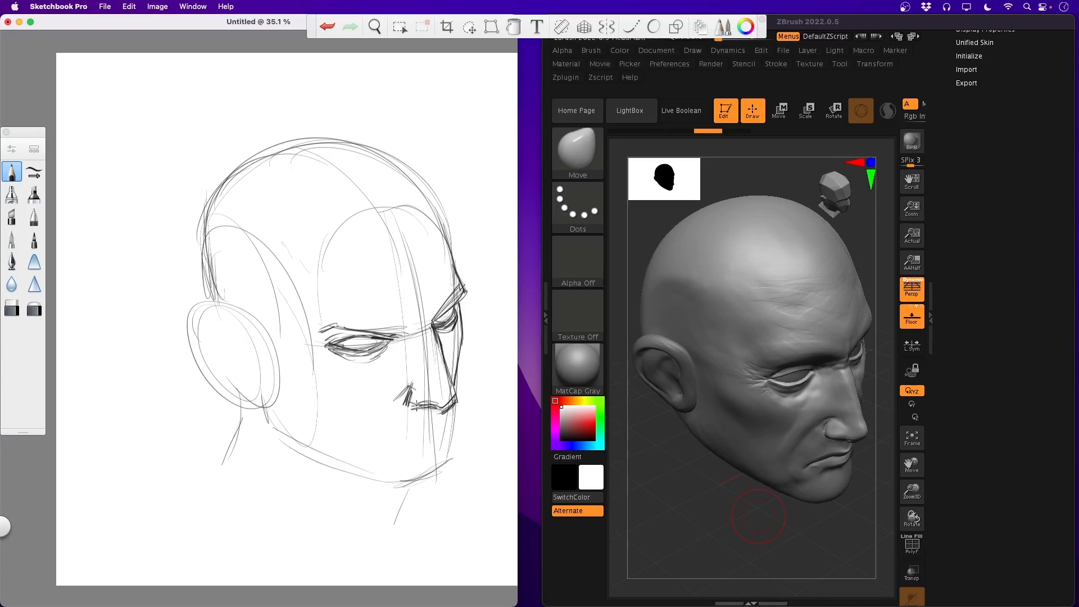
pyautogui.moveTo(405, 337)
pyautogui.mouseDown()
pyautogui.moveTo(430, 322)
pyautogui.moveTo(418, 337)
pyautogui.moveTo(419, 290)
pyautogui.mouseUp()
# Draw the ear's outer rim and inner folds inside the ear oval.
pyautogui.moveTo(252, 327); pyautogui.dragTo(222, 311)
pyautogui.moveTo(219, 311)
pyautogui.mouseDown()
pyautogui.moveTo(200, 320)
pyautogui.moveTo(242, 341)
pyautogui.mouseUp()
pyautogui.moveTo(200, 323)
pyautogui.mouseDown()
pyautogui.moveTo(197, 343)
pyautogui.moveTo(258, 402)
pyautogui.mouseUp()
pyautogui.moveTo(242, 341)
pyautogui.mouseDown()
pyautogui.moveTo(249, 382)
pyautogui.moveTo(242, 342)
pyautogui.mouseUp()
pyautogui.moveTo(228, 335)
pyautogui.mouseDown()
pyautogui.moveTo(217, 331)
pyautogui.moveTo(244, 375)
pyautogui.mouseUp()
pyautogui.moveTo(211, 336)
pyautogui.mouseDown()
pyautogui.moveTo(237, 365)
pyautogui.moveTo(211, 368)
pyautogui.mouseUp()
pyautogui.moveTo(207, 357); pyautogui.dragTo(254, 387)
pyautogui.moveTo(239, 338); pyautogui.dragTo(224, 353)
pyautogui.moveTo(237, 375); pyautogui.dragTo(254, 389)
pyautogui.moveTo(227, 353); pyautogui.dragTo(243, 337)
# Add the frown crease between the brows, darken the far forehead contour, and undo the last two strokes.
pyautogui.moveTo(338, 340); pyautogui.dragTo(384, 332)
pyautogui.moveTo(405, 329)
pyautogui.mouseDown()
pyautogui.moveTo(417, 318)
pyautogui.moveTo(401, 324)
pyautogui.mouseUp()
pyautogui.moveTo(422, 293); pyautogui.dragTo(421, 312)
pyautogui.moveTo(451, 266); pyautogui.dragTo(470, 294)
pyautogui.moveTo(449, 249)
pyautogui.mouseDown()
pyautogui.moveTo(467, 288)
pyautogui.moveTo(426, 198)
pyautogui.mouseUp()
pyautogui.moveTo(450, 241); pyautogui.dragTo(388, 163)
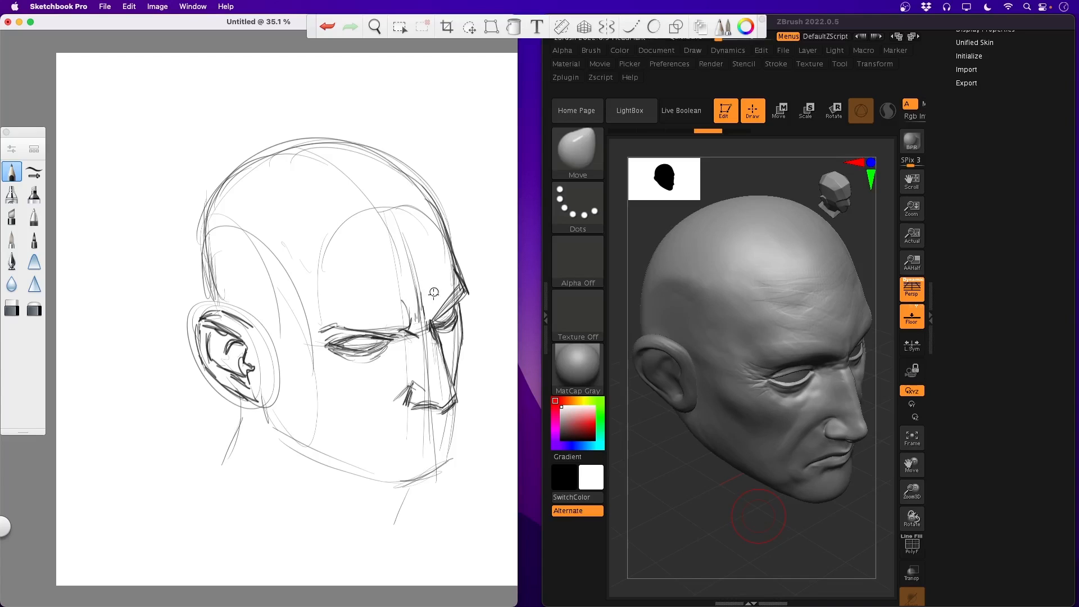
pyautogui.press('super+z')
pyautogui.press('super+z')
# Sketch the downturned mouth and the lip and chin profile, undoing the last stray stroke.
pyautogui.moveTo(434, 427)
pyautogui.mouseDown()
pyautogui.moveTo(388, 445)
pyautogui.moveTo(450, 431)
pyautogui.mouseUp()
pyautogui.moveTo(442, 435)
pyautogui.mouseDown()
pyautogui.moveTo(450, 419)
pyautogui.moveTo(421, 427)
pyautogui.moveTo(430, 444)
pyautogui.mouseUp()
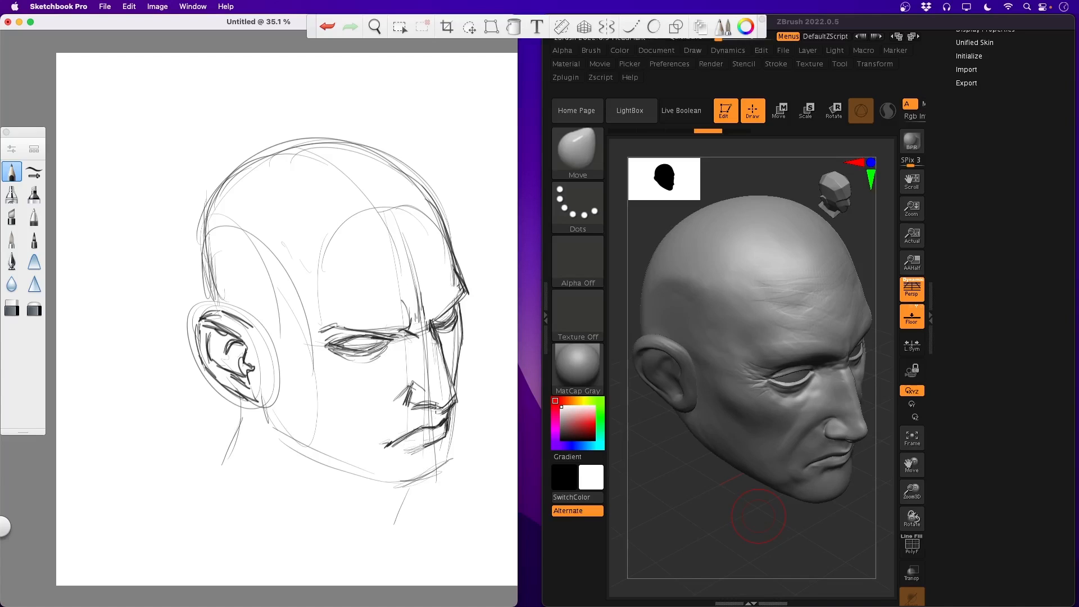
pyautogui.moveTo(455, 407)
pyautogui.mouseDown()
pyautogui.moveTo(444, 472)
pyautogui.moveTo(406, 489)
pyautogui.moveTo(360, 478)
pyautogui.moveTo(392, 467)
pyautogui.mouseUp()
pyautogui.moveTo(355, 337)
pyautogui.mouseDown()
pyautogui.moveTo(380, 336)
pyautogui.moveTo(343, 340)
pyautogui.moveTo(378, 336)
pyautogui.mouseUp()
pyautogui.press('super+z')
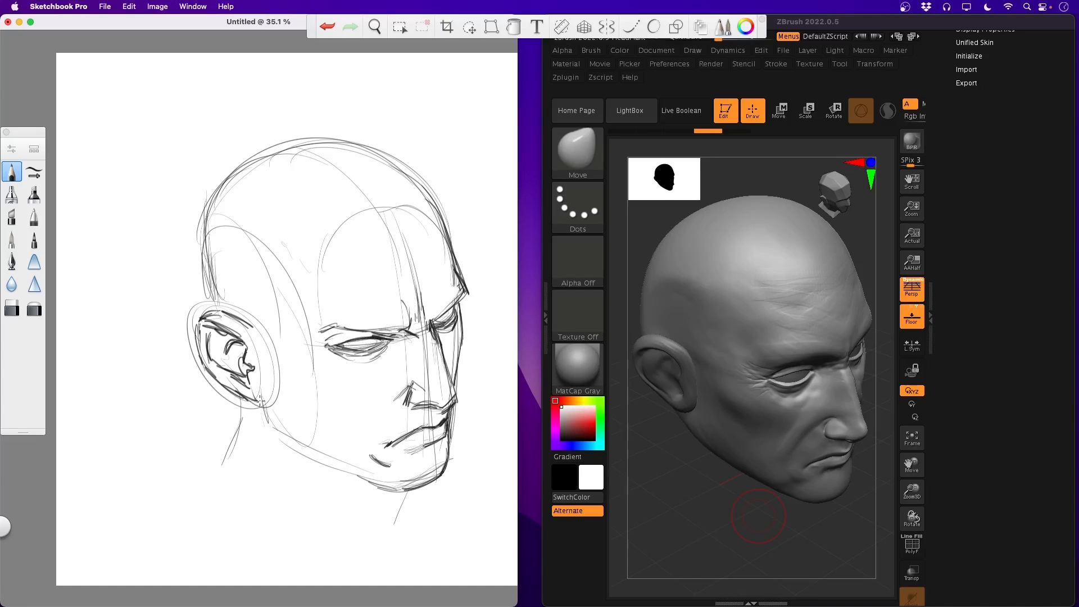
# Darken the jawline from ear to chin and sketch the front of the neck and the neck muscle lines.
pyautogui.moveTo(260, 401)
pyautogui.mouseDown()
pyautogui.moveTo(265, 435)
pyautogui.moveTo(382, 488)
pyautogui.moveTo(381, 528)
pyautogui.mouseUp()
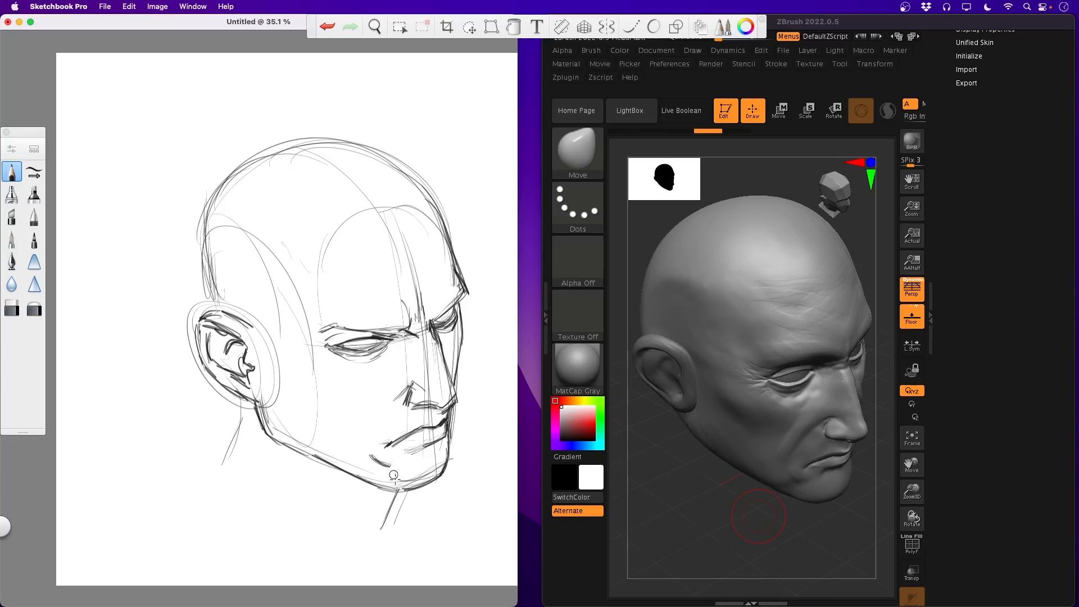
pyautogui.moveTo(399, 488); pyautogui.dragTo(377, 532)
pyautogui.moveTo(239, 396); pyautogui.dragTo(236, 433)
pyautogui.moveTo(243, 424)
pyautogui.mouseDown()
pyautogui.moveTo(266, 517)
pyautogui.moveTo(286, 526)
pyautogui.mouseUp()
pyautogui.moveTo(316, 513); pyautogui.dragTo(312, 476)
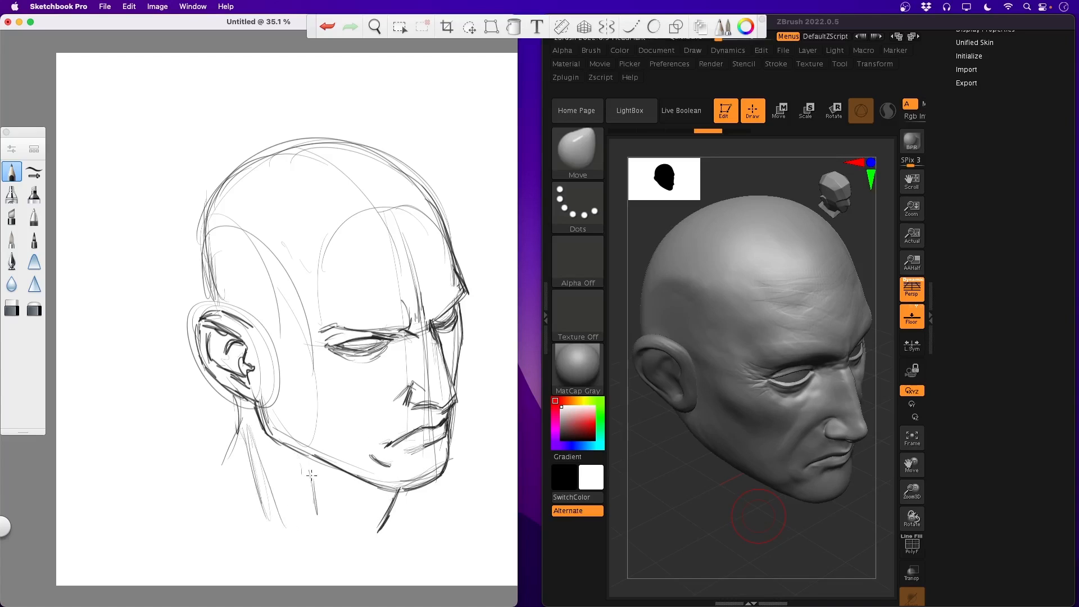
# Reinforce the back of the neck and the neck muscle below the ear.
pyautogui.moveTo(250, 439); pyautogui.dragTo(271, 521)
pyautogui.moveTo(243, 432); pyautogui.dragTo(220, 478)
pyautogui.moveTo(237, 415); pyautogui.dragTo(225, 487)
pyautogui.moveTo(255, 394); pyautogui.dragTo(236, 430)
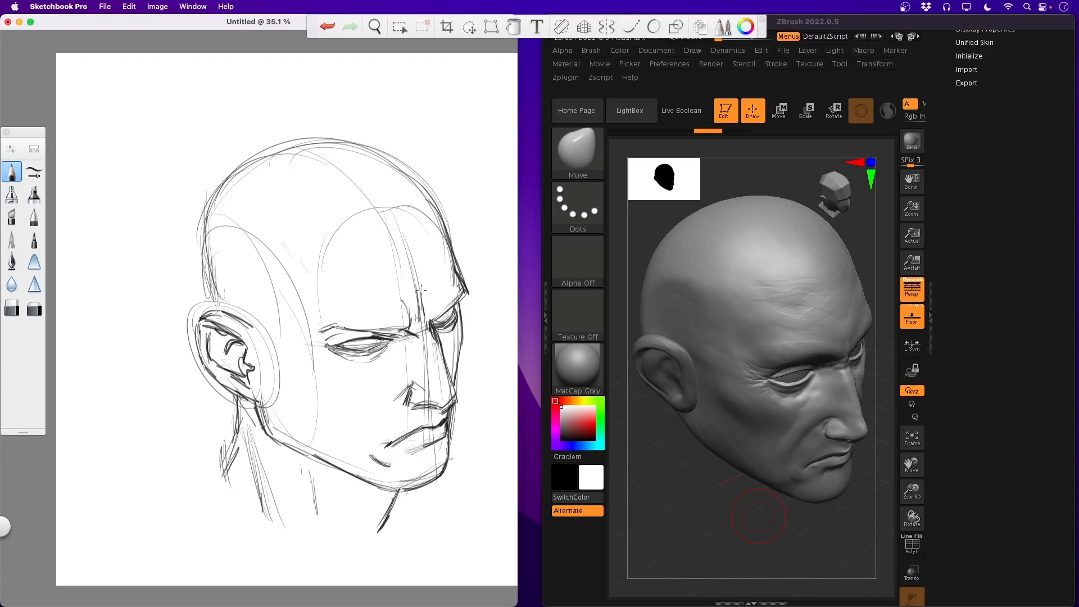
# Add forehead wrinkles and hatch the cheekbone and the hollow of the near cheek.
pyautogui.moveTo(431, 294); pyautogui.dragTo(397, 309)
pyautogui.moveTo(431, 289); pyautogui.dragTo(352, 301)
pyautogui.moveTo(432, 270); pyautogui.dragTo(347, 285)
pyautogui.moveTo(304, 376)
pyautogui.mouseDown()
pyautogui.moveTo(318, 401)
pyautogui.moveTo(374, 388)
pyautogui.mouseUp()
pyautogui.moveTo(346, 431)
pyautogui.mouseDown()
pyautogui.moveTo(377, 394)
pyautogui.moveTo(392, 403)
pyautogui.moveTo(394, 377)
pyautogui.mouseUp()
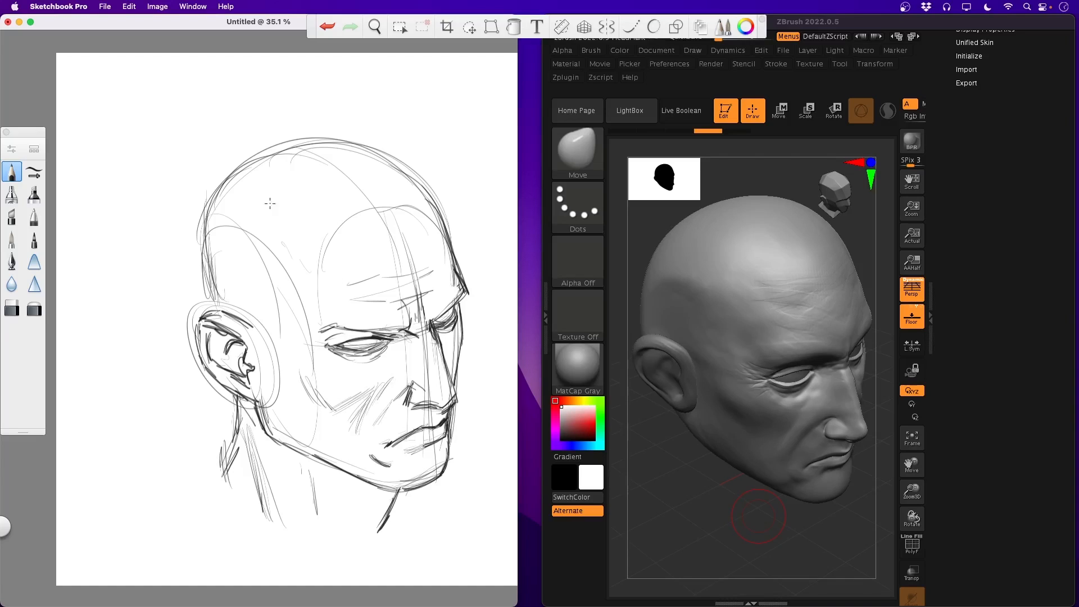
pyautogui.moveTo(302, 377); pyautogui.dragTo(341, 404)
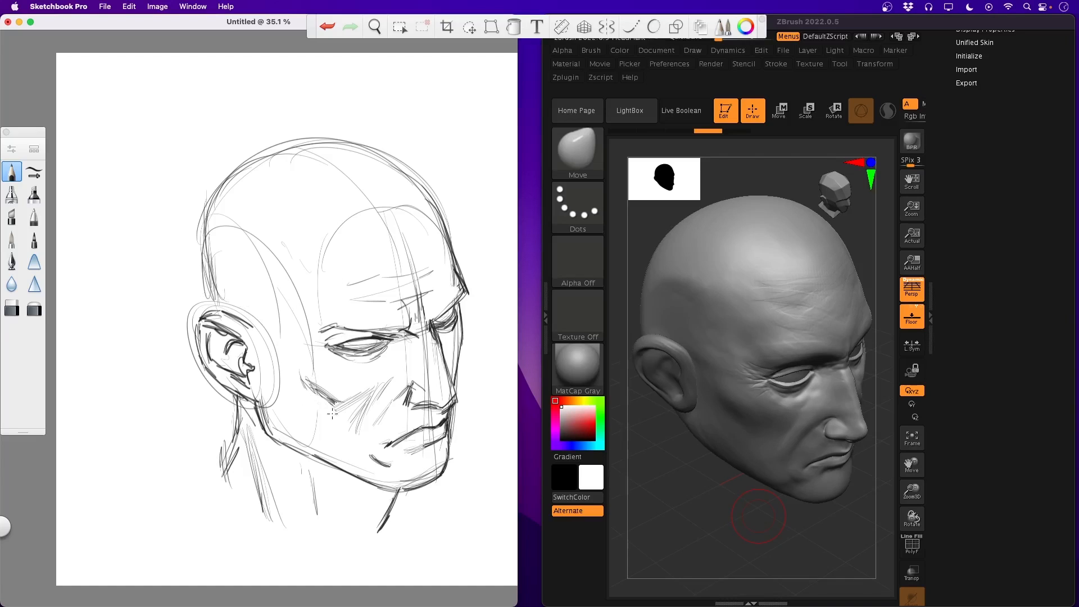
# Strengthen the near eyebrow's outer end, the temple line and the back of the skull.
pyautogui.moveTo(346, 321)
pyautogui.mouseDown()
pyautogui.moveTo(315, 331)
pyautogui.moveTo(321, 318)
pyautogui.mouseUp()
pyautogui.moveTo(266, 242); pyautogui.dragTo(291, 291)
pyautogui.moveTo(203, 245); pyautogui.dragTo(213, 312)
# Hatch the throat and neck muscles, and shade the cheekbone and the curved plane around the mouth.
pyautogui.moveTo(314, 465); pyautogui.dragTo(349, 537)
pyautogui.moveTo(383, 501)
pyautogui.mouseDown()
pyautogui.moveTo(362, 534)
pyautogui.moveTo(392, 493)
pyautogui.mouseUp()
pyautogui.moveTo(241, 399); pyautogui.dragTo(267, 478)
pyautogui.moveTo(250, 421); pyautogui.dragTo(293, 534)
pyautogui.moveTo(253, 462)
pyautogui.mouseDown()
pyautogui.moveTo(259, 516)
pyautogui.moveTo(265, 509)
pyautogui.mouseUp()
pyautogui.moveTo(315, 461)
pyautogui.mouseDown()
pyautogui.moveTo(331, 528)
pyautogui.moveTo(328, 492)
pyautogui.mouseUp()
pyautogui.moveTo(297, 449); pyautogui.dragTo(316, 478)
pyautogui.moveTo(305, 376)
pyautogui.mouseDown()
pyautogui.moveTo(343, 401)
pyautogui.moveTo(340, 446)
pyautogui.mouseUp()
pyautogui.moveTo(369, 429); pyautogui.dragTo(347, 480)
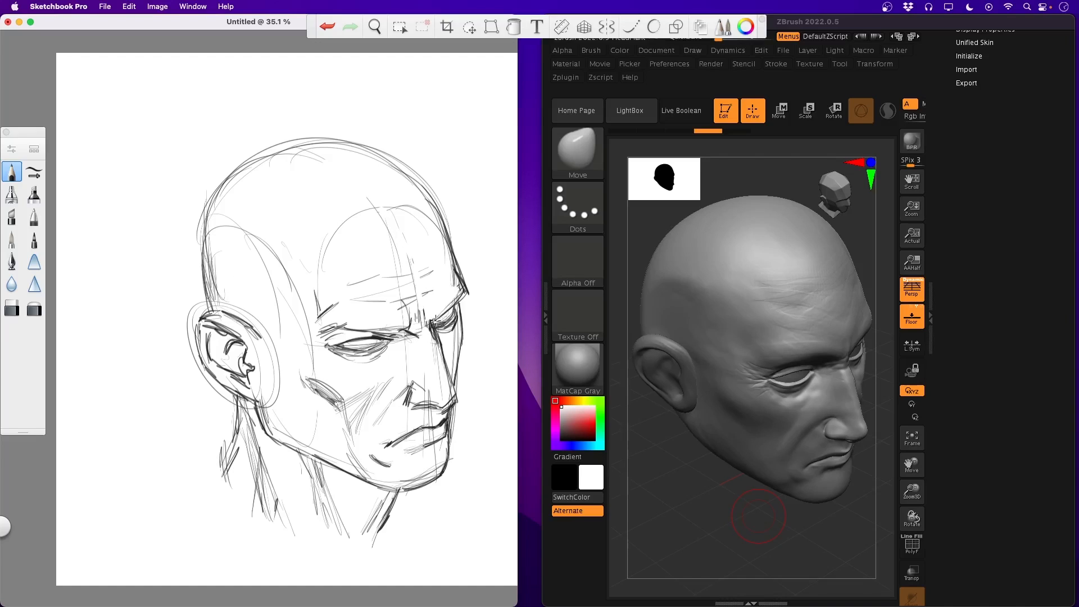
# Darken both eyes with irises and heavier lids, and strengthen the near eyebrow.
pyautogui.moveTo(435, 324); pyautogui.dragTo(460, 308)
pyautogui.moveTo(457, 315); pyautogui.dragTo(464, 303)
pyautogui.moveTo(344, 343); pyautogui.dragTo(379, 344)
pyautogui.moveTo(360, 352)
pyautogui.mouseDown()
pyautogui.moveTo(386, 339)
pyautogui.moveTo(383, 347)
pyautogui.mouseUp()
pyautogui.moveTo(333, 334); pyautogui.dragTo(378, 331)
pyautogui.moveTo(332, 340); pyautogui.dragTo(373, 333)
pyautogui.moveTo(376, 335); pyautogui.dragTo(406, 331)
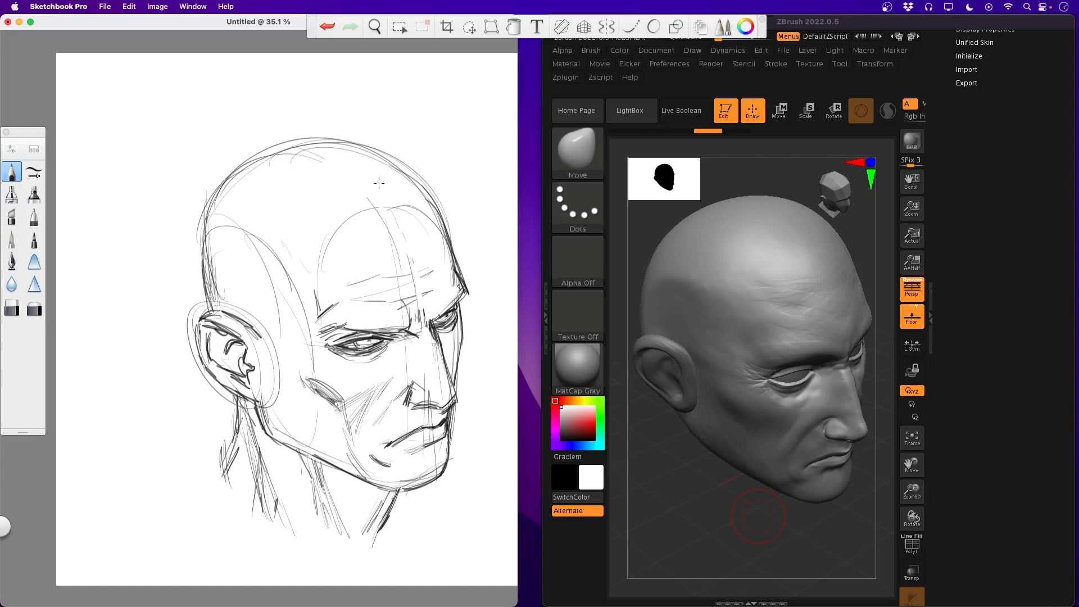
# Sketch hair strands fanning upward from the hairline above the center of the forehead.
pyautogui.moveTo(402, 236); pyautogui.dragTo(395, 191)
pyautogui.moveTo(409, 235)
pyautogui.mouseDown()
pyautogui.moveTo(444, 200)
pyautogui.moveTo(454, 164)
pyautogui.mouseUp()
pyautogui.moveTo(387, 231); pyautogui.dragTo(391, 161)
pyautogui.moveTo(433, 226); pyautogui.dragTo(466, 177)
pyautogui.moveTo(374, 229); pyautogui.dragTo(363, 194)
# Draw the near hairline from the forehead around the temple down to the sideburn, with swept-back strands.
pyautogui.moveTo(362, 225)
pyautogui.mouseDown()
pyautogui.moveTo(348, 188)
pyautogui.moveTo(319, 230)
pyautogui.mouseUp()
pyautogui.moveTo(334, 233)
pyautogui.mouseDown()
pyautogui.moveTo(298, 241)
pyautogui.moveTo(288, 256)
pyautogui.mouseUp()
pyautogui.moveTo(316, 236); pyautogui.dragTo(283, 274)
pyautogui.moveTo(353, 229); pyautogui.dragTo(306, 276)
pyautogui.moveTo(365, 187); pyautogui.dragTo(311, 231)
pyautogui.moveTo(349, 168); pyautogui.dragTo(343, 194)
pyautogui.moveTo(309, 244)
pyautogui.mouseDown()
pyautogui.moveTo(275, 273)
pyautogui.moveTo(296, 300)
pyautogui.mouseUp()
pyautogui.moveTo(304, 288); pyautogui.dragTo(266, 348)
pyautogui.moveTo(288, 331); pyautogui.dragTo(260, 354)
pyautogui.moveTo(319, 233); pyautogui.dragTo(286, 312)
pyautogui.moveTo(379, 216); pyautogui.dragTo(338, 235)
pyautogui.moveTo(384, 171); pyautogui.dragTo(392, 218)
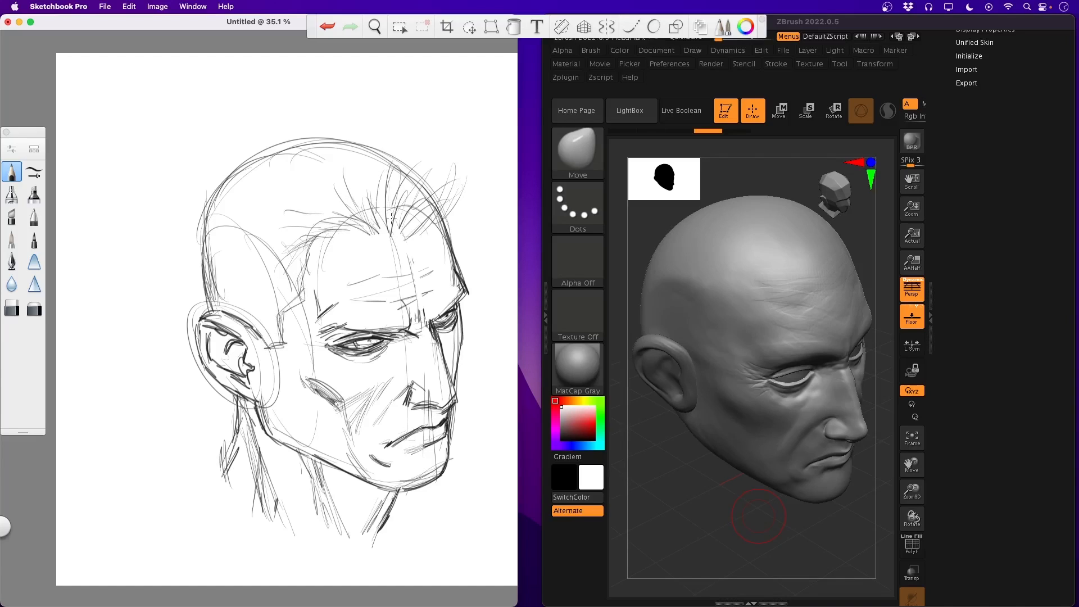
# Sketch the outer hair silhouette from behind the ear over the crown to the tufts above the far forehead.
pyautogui.moveTo(202, 310); pyautogui.dragTo(191, 229)
pyautogui.moveTo(188, 250)
pyautogui.mouseDown()
pyautogui.moveTo(186, 194)
pyautogui.moveTo(218, 148)
pyautogui.mouseUp()
pyautogui.moveTo(210, 174); pyautogui.dragTo(251, 131)
pyautogui.moveTo(248, 150); pyautogui.dragTo(303, 126)
pyautogui.moveTo(267, 138); pyautogui.dragTo(338, 118)
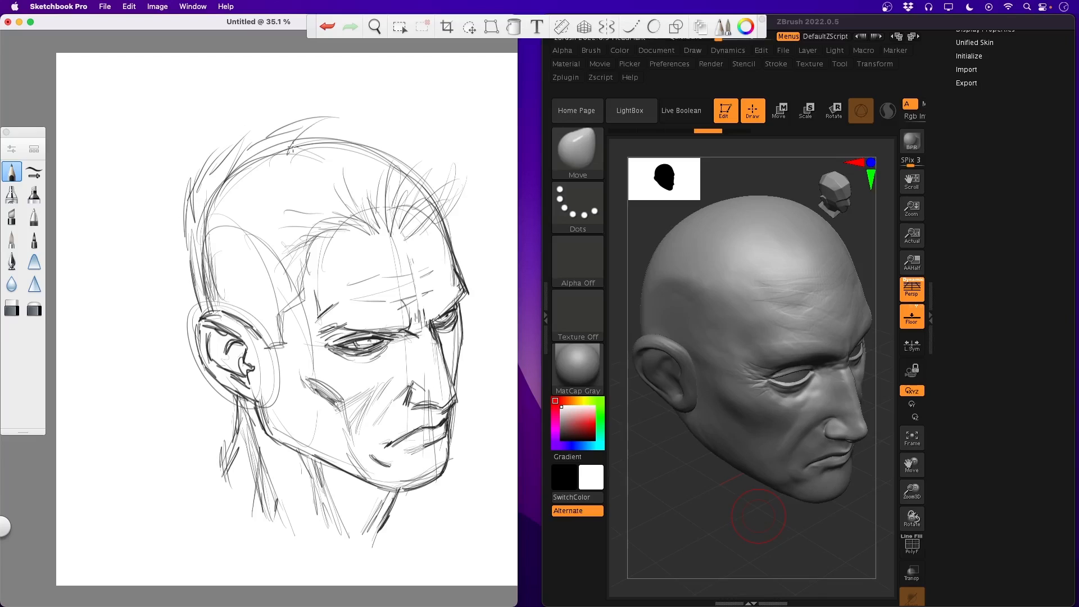
pyautogui.moveTo(295, 147); pyautogui.dragTo(382, 115)
pyautogui.moveTo(359, 152); pyautogui.dragTo(438, 135)
pyautogui.moveTo(419, 194); pyautogui.dragTo(469, 147)
pyautogui.moveTo(444, 188); pyautogui.dragTo(489, 216)
pyautogui.moveTo(416, 239); pyautogui.dragTo(481, 225)
# Darken the hairline and sideburn, and add inner strands on top of the head.
pyautogui.moveTo(391, 211); pyautogui.dragTo(324, 239)
pyautogui.moveTo(310, 247); pyautogui.dragTo(267, 320)
pyautogui.moveTo(303, 306); pyautogui.dragTo(268, 362)
pyautogui.moveTo(289, 329); pyautogui.dragTo(259, 362)
pyautogui.moveTo(302, 253); pyautogui.dragTo(290, 330)
pyautogui.moveTo(382, 227); pyautogui.dragTo(301, 251)
pyautogui.moveTo(321, 176); pyautogui.dragTo(310, 213)
pyautogui.moveTo(344, 158); pyautogui.dragTo(326, 218)
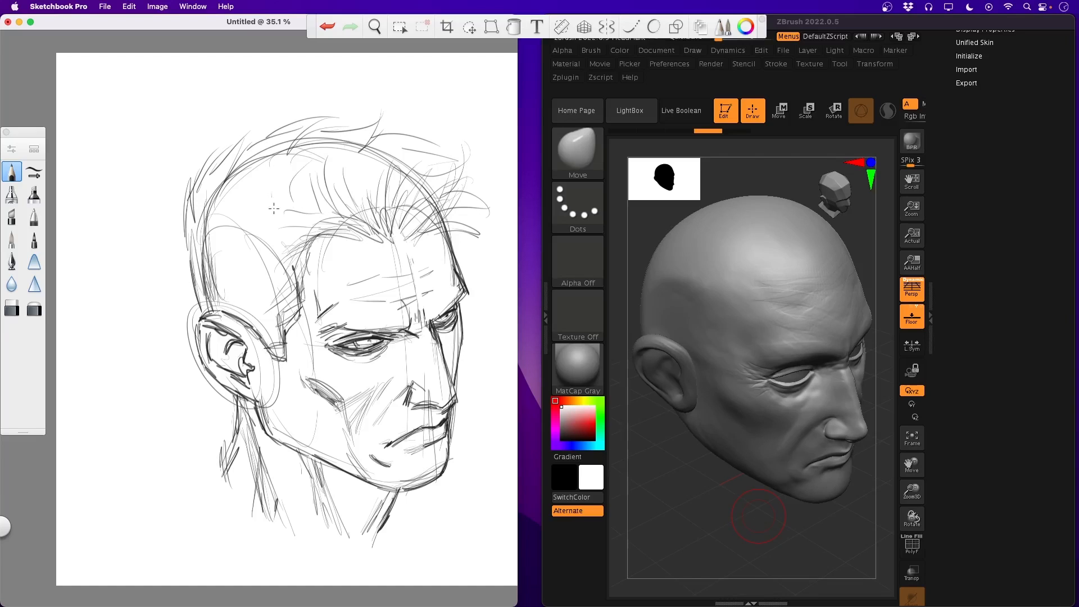
# Sketch an open shirt collar around the base of the neck.
pyautogui.moveTo(215, 466); pyautogui.dragTo(344, 579)
pyautogui.moveTo(184, 456); pyautogui.dragTo(225, 545)
pyautogui.moveTo(380, 540)
pyautogui.mouseDown()
pyautogui.moveTo(331, 574)
pyautogui.moveTo(367, 571)
pyautogui.mouseUp()
pyautogui.moveTo(394, 506); pyautogui.dragTo(427, 526)
pyautogui.moveTo(204, 467)
pyautogui.mouseDown()
pyautogui.moveTo(197, 523)
pyautogui.moveTo(194, 514)
pyautogui.mouseUp()
pyautogui.moveTo(197, 491); pyautogui.dragTo(181, 513)
# Move the sketch slightly up the page and fade it with the soft eraser enlarged to about size 191.
pyautogui.press('space')
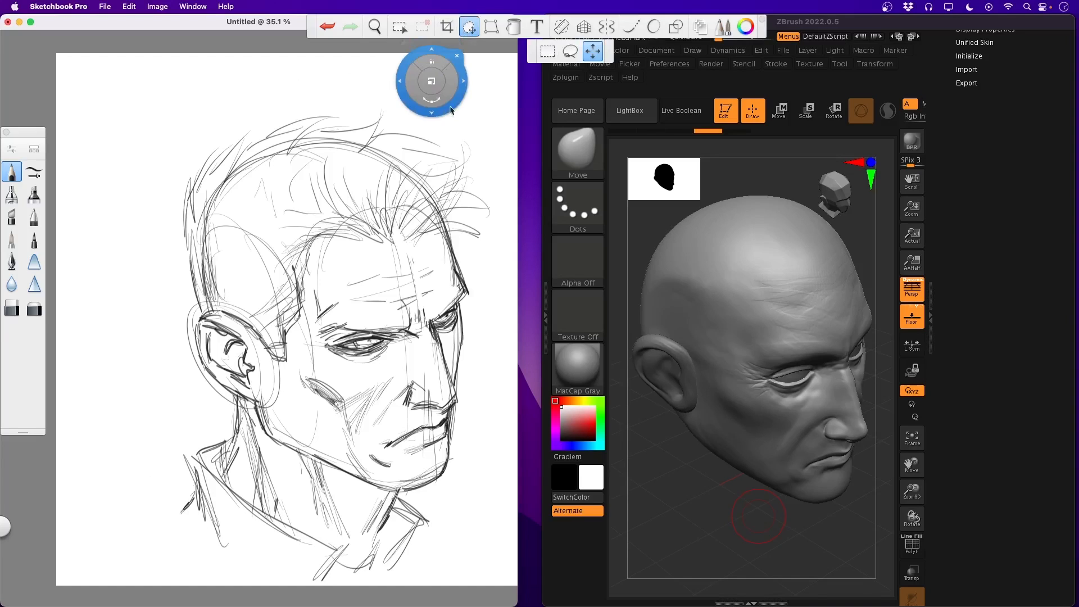
pyautogui.moveTo(442, 208); pyautogui.dragTo(436, 182)
pyautogui.click(34, 308)
pyautogui.press(']')
pyautogui.press(']')
pyautogui.press(']')
pyautogui.press(']')
pyautogui.press(']')
pyautogui.press(']')
pyautogui.press(']')
pyautogui.press(']')
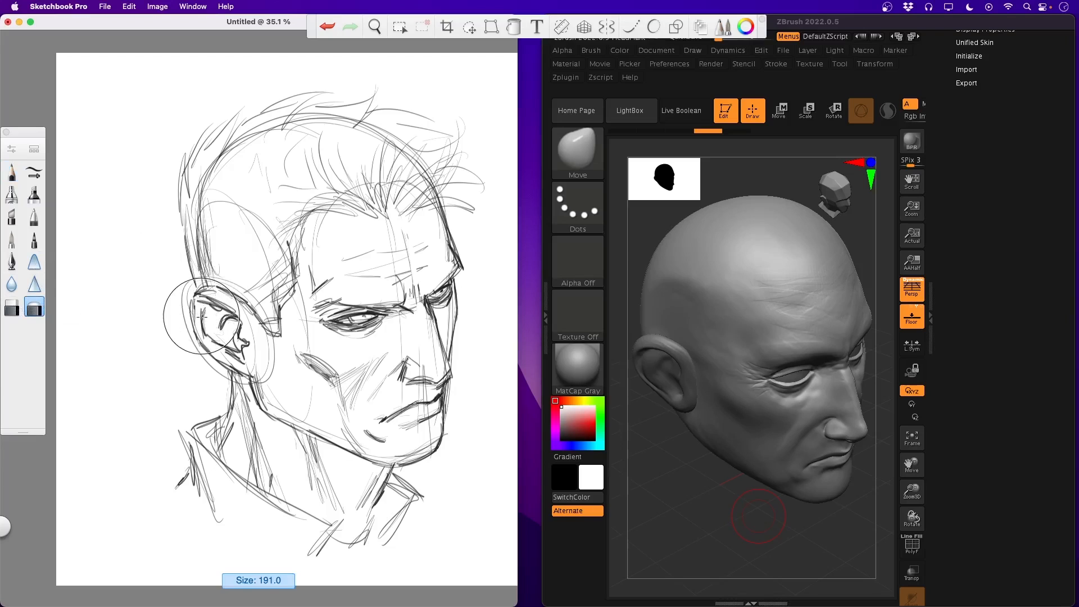
pyautogui.moveTo(200, 293)
pyautogui.mouseDown()
pyautogui.moveTo(338, 461)
pyautogui.moveTo(500, 301)
pyautogui.moveTo(347, 466)
pyautogui.moveTo(475, 410)
pyautogui.moveTo(220, 338)
pyautogui.moveTo(366, 315)
pyautogui.moveTo(313, 325)
pyautogui.moveTo(188, 306)
pyautogui.mouseUp()
# Ink the nose bridge, tip, underside and nostril wing in dark line over the faded sketch.
pyautogui.press('space')
pyautogui.click(11, 171)
pyautogui.click(34, 171)
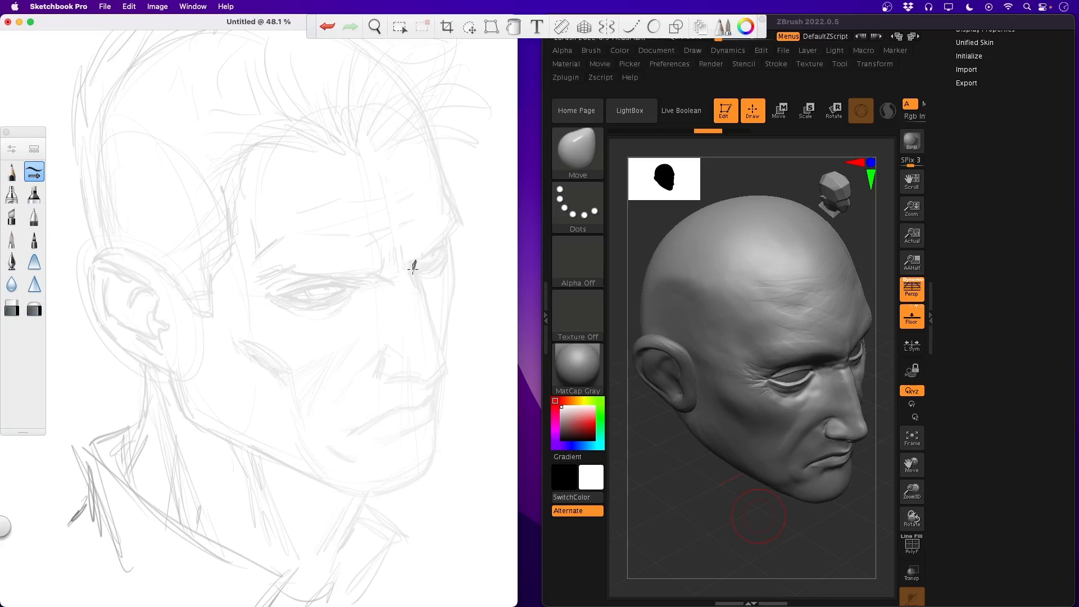
pyautogui.moveTo(414, 261)
pyautogui.mouseDown()
pyautogui.moveTo(444, 366)
pyautogui.moveTo(430, 382)
pyautogui.mouseUp()
pyautogui.moveTo(387, 354)
pyautogui.mouseDown()
pyautogui.moveTo(379, 378)
pyautogui.moveTo(438, 381)
pyautogui.mouseUp()
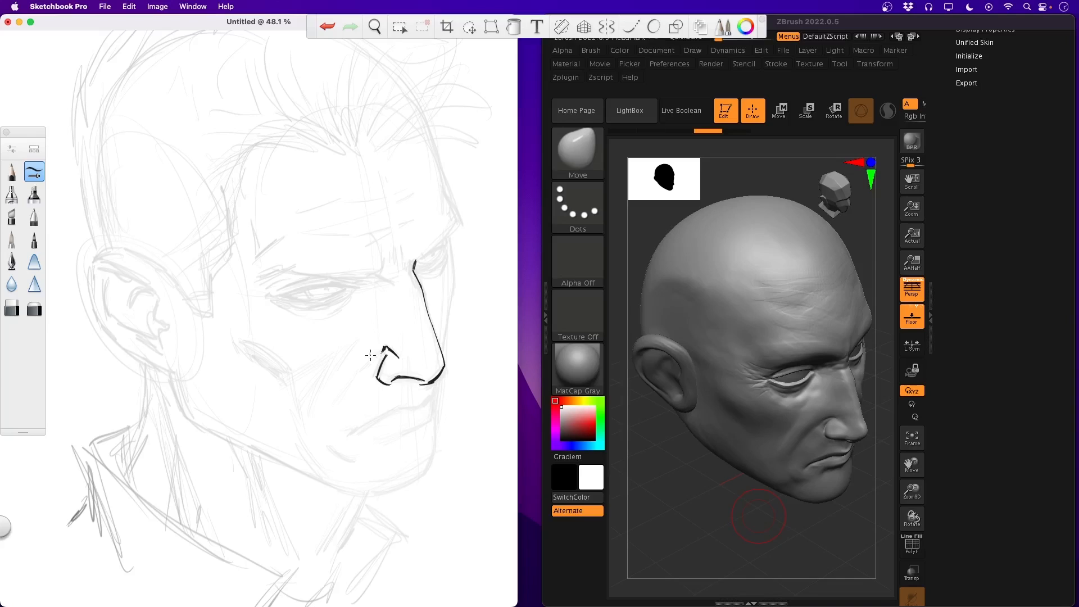
pyautogui.moveTo(387, 347); pyautogui.dragTo(374, 358)
# Ink the far brow, the far forehead contour and the far cheek contour.
pyautogui.moveTo(415, 265); pyautogui.dragTo(455, 227)
pyautogui.moveTo(416, 263); pyautogui.dragTo(458, 225)
pyautogui.moveTo(430, 142); pyautogui.dragTo(446, 194)
pyautogui.moveTo(449, 238); pyautogui.dragTo(443, 330)
# Ink the far eye's lids and lower crease, and the near eye's upper lid.
pyautogui.moveTo(430, 257); pyautogui.dragTo(445, 245)
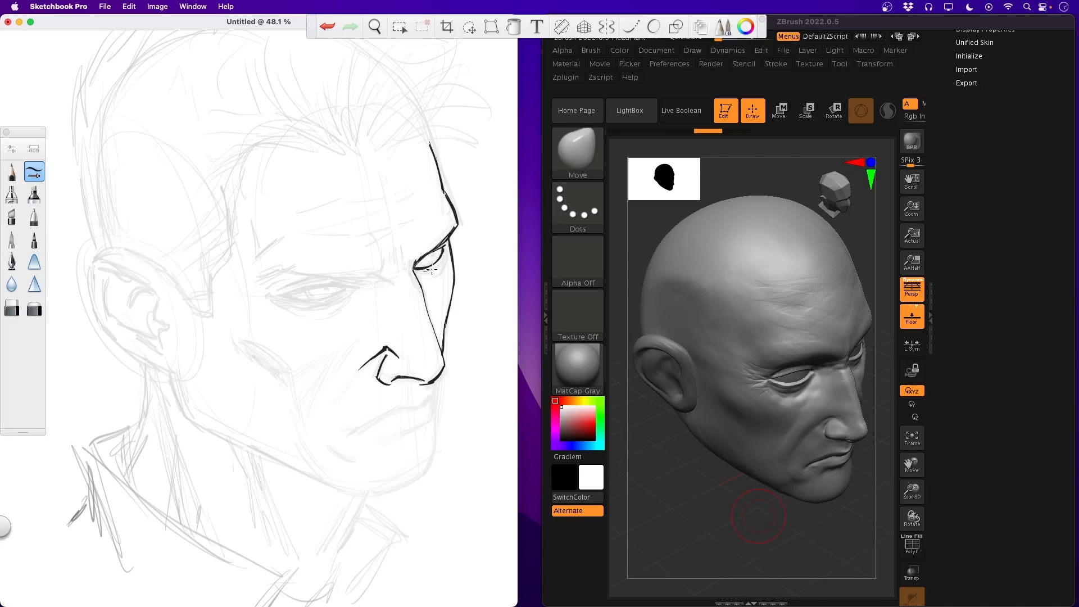
pyautogui.moveTo(428, 273); pyautogui.dragTo(442, 262)
pyautogui.moveTo(430, 282); pyautogui.dragTo(435, 277)
pyautogui.moveTo(324, 285); pyautogui.dragTo(281, 297)
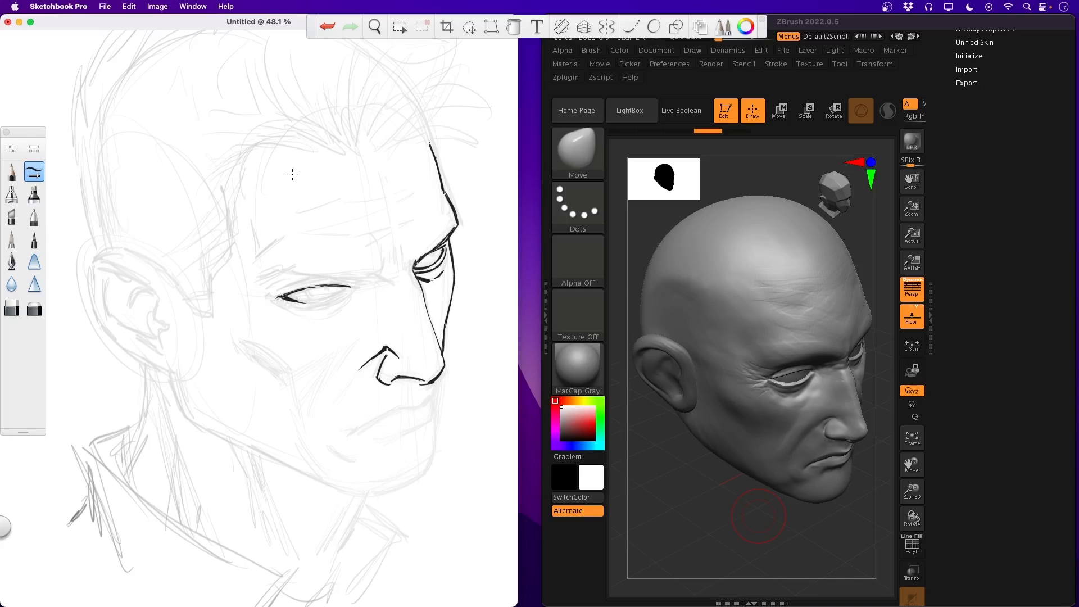
# Ink the near eye's lower lid and outer corner, plus the crease beside the top of the nose bridge.
pyautogui.moveTo(349, 288); pyautogui.dragTo(293, 307)
pyautogui.moveTo(278, 292)
pyautogui.mouseDown()
pyautogui.moveTo(317, 277)
pyautogui.moveTo(353, 284)
pyautogui.moveTo(298, 280)
pyautogui.moveTo(347, 294)
pyautogui.moveTo(327, 313)
pyautogui.moveTo(262, 291)
pyautogui.mouseUp()
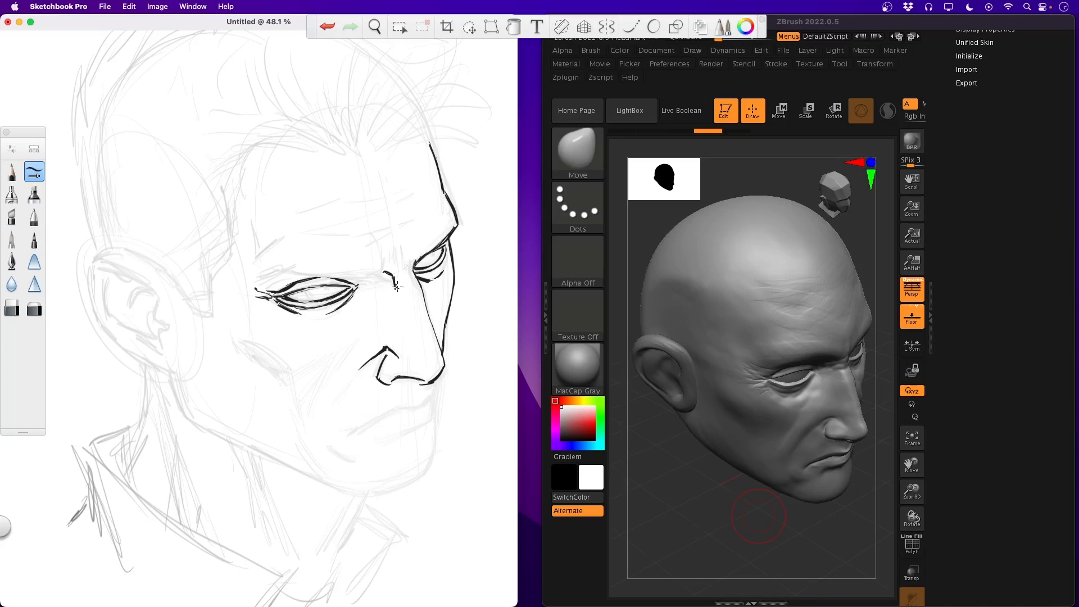
pyautogui.moveTo(397, 287); pyautogui.dragTo(407, 306)
pyautogui.moveTo(401, 268); pyautogui.dragTo(396, 279)
# Ink the near brow, the frown lines between the brows and the horizontal forehead wrinkles.
pyautogui.moveTo(376, 275)
pyautogui.mouseDown()
pyautogui.moveTo(260, 276)
pyautogui.moveTo(285, 262)
pyautogui.mouseUp()
pyautogui.moveTo(379, 274); pyautogui.dragTo(381, 251)
pyautogui.moveTo(412, 262); pyautogui.dragTo(391, 239)
pyautogui.moveTo(402, 245)
pyautogui.mouseDown()
pyautogui.moveTo(404, 236)
pyautogui.moveTo(316, 239)
pyautogui.mouseUp()
pyautogui.moveTo(406, 207)
pyautogui.mouseDown()
pyautogui.moveTo(345, 223)
pyautogui.moveTo(389, 210)
pyautogui.mouseUp()
pyautogui.moveTo(411, 234); pyautogui.dragTo(389, 245)
pyautogui.moveTo(320, 218); pyautogui.dragTo(336, 217)
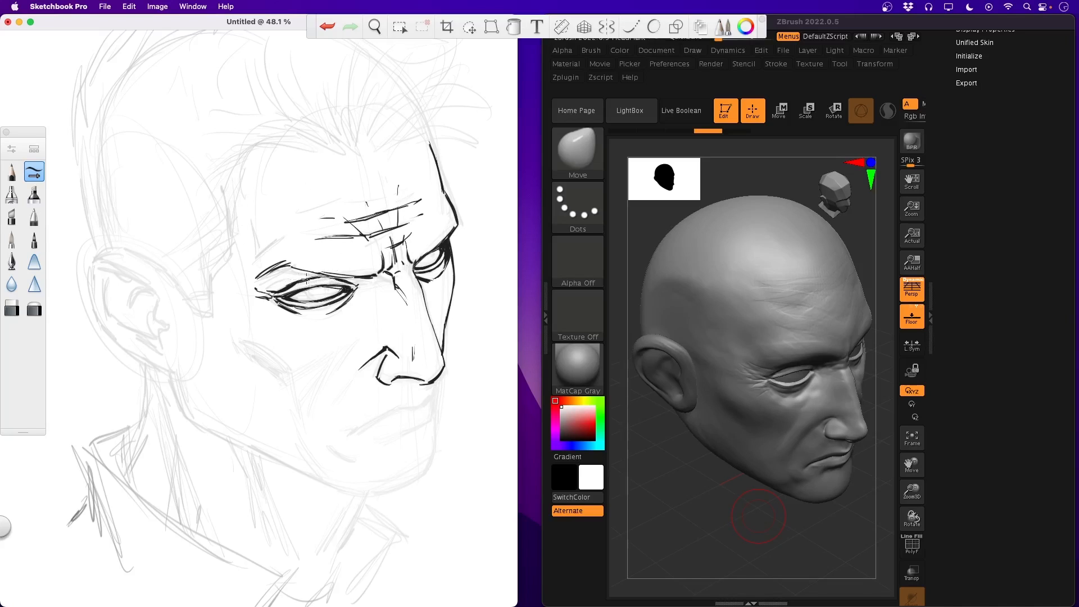
# Fill the shadow beneath the near brow in solid black and thicken the near eye's lid lines.
pyautogui.moveTo(276, 292)
pyautogui.mouseDown()
pyautogui.moveTo(293, 266)
pyautogui.moveTo(393, 272)
pyautogui.moveTo(408, 308)
pyautogui.moveTo(369, 296)
pyautogui.moveTo(381, 300)
pyautogui.mouseUp()
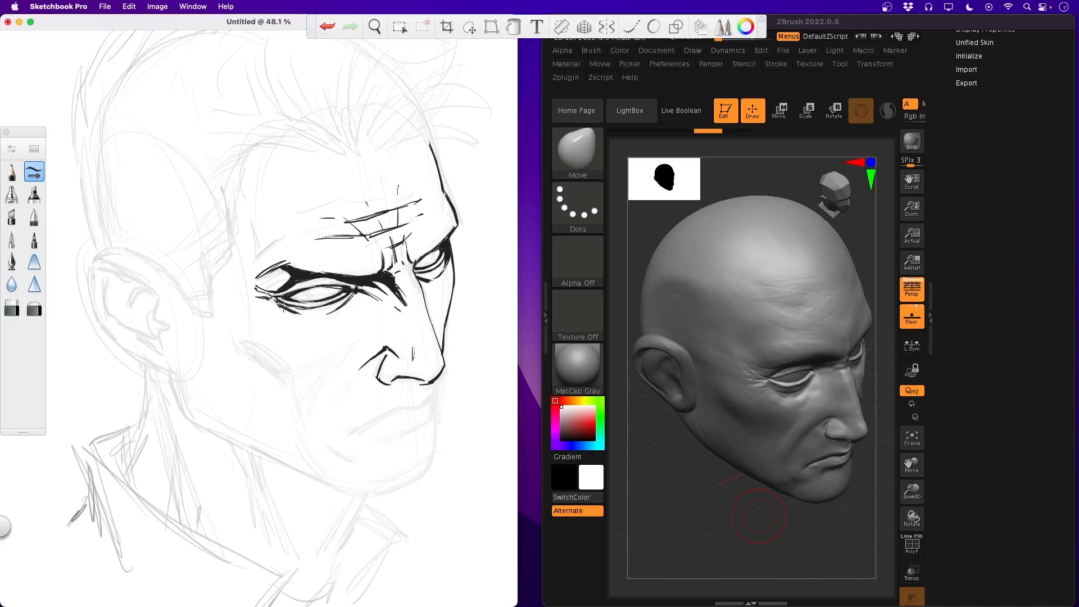
pyautogui.moveTo(292, 311)
pyautogui.mouseDown()
pyautogui.moveTo(275, 297)
pyautogui.moveTo(356, 288)
pyautogui.mouseUp()
pyautogui.moveTo(287, 289); pyautogui.dragTo(320, 277)
pyautogui.moveTo(357, 310); pyautogui.dragTo(340, 295)
# Ink the smile line, cheek hollow and cheekbone shadow, and thicken the far cheek contour beside the nose.
pyautogui.moveTo(347, 383); pyautogui.dragTo(326, 429)
pyautogui.moveTo(330, 363)
pyautogui.mouseDown()
pyautogui.moveTo(303, 409)
pyautogui.moveTo(318, 382)
pyautogui.mouseUp()
pyautogui.moveTo(306, 425); pyautogui.dragTo(311, 395)
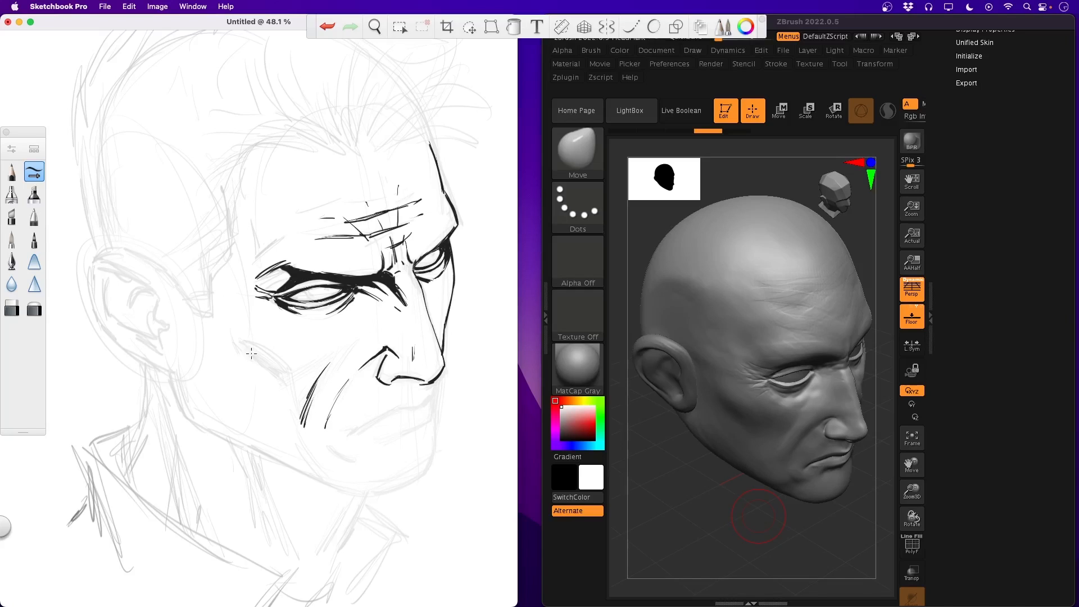
pyautogui.moveTo(251, 353)
pyautogui.mouseDown()
pyautogui.moveTo(281, 373)
pyautogui.moveTo(285, 402)
pyautogui.mouseUp()
pyautogui.moveTo(454, 253); pyautogui.dragTo(439, 331)
pyautogui.moveTo(422, 293); pyautogui.dragTo(441, 354)
# Ink the mouth line and lower lip, followed by the front and underside contour of the chin.
pyautogui.moveTo(356, 430); pyautogui.dragTo(407, 405)
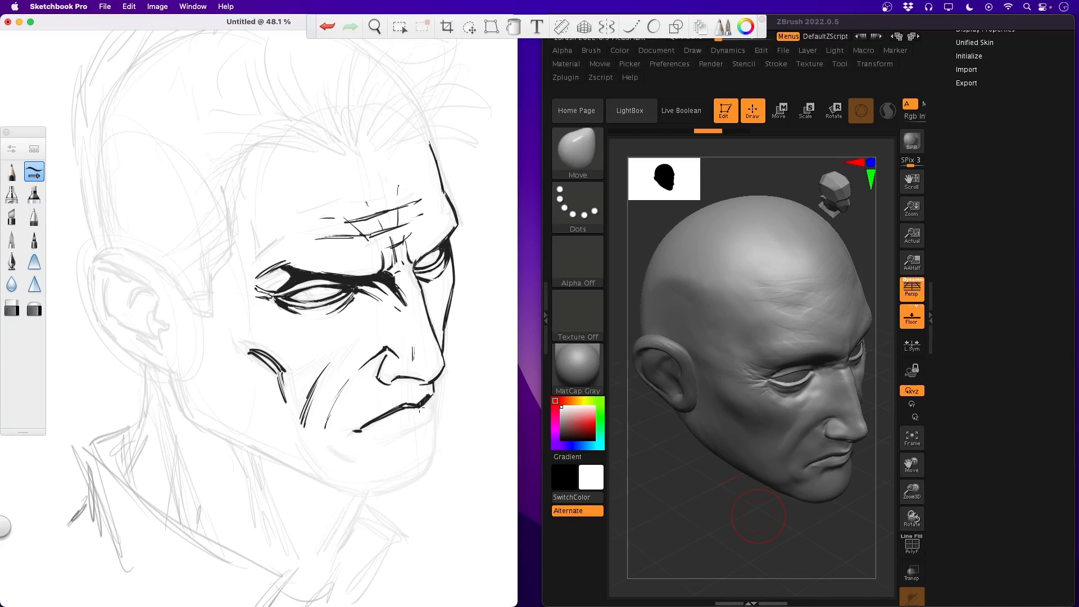
pyautogui.moveTo(433, 414)
pyautogui.mouseDown()
pyautogui.moveTo(393, 435)
pyautogui.moveTo(431, 401)
pyautogui.moveTo(425, 473)
pyautogui.mouseUp()
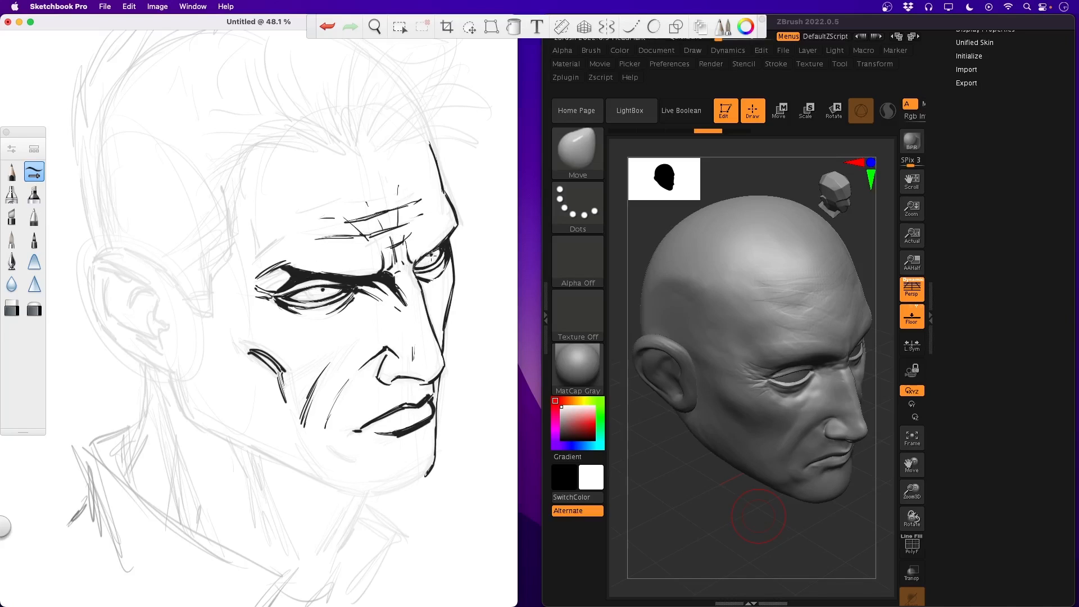
pyautogui.press('super+z')
pyautogui.moveTo(423, 476)
pyautogui.mouseDown()
pyautogui.moveTo(358, 499)
pyautogui.moveTo(420, 478)
pyautogui.moveTo(377, 497)
pyautogui.mouseUp()
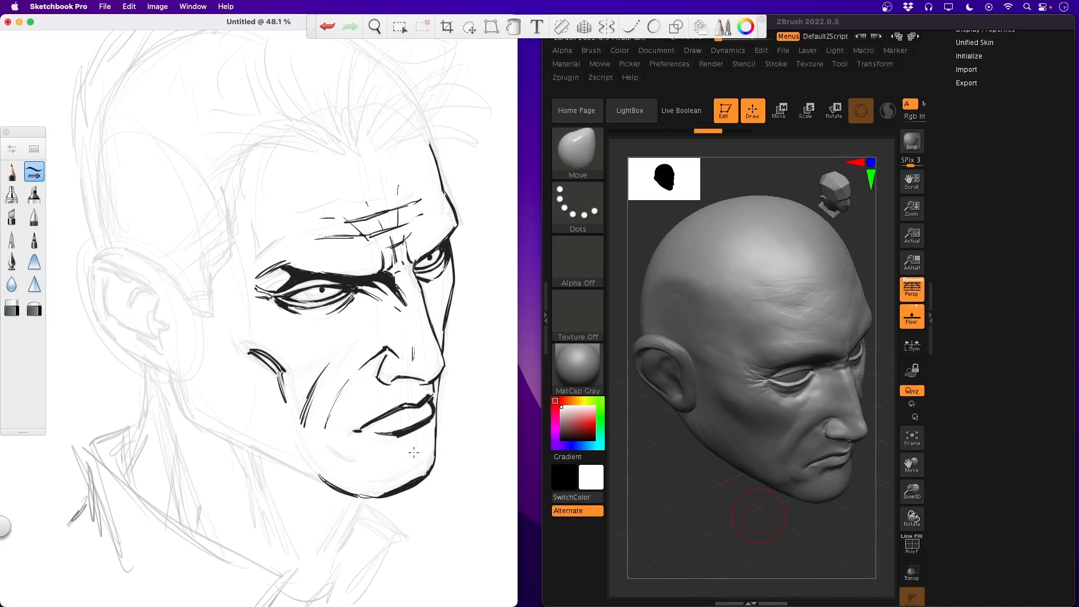
# Ink the chin crease below the lower lip, fill the nose's underside in black and thicken the nostril wing.
pyautogui.moveTo(325, 441)
pyautogui.mouseDown()
pyautogui.moveTo(349, 462)
pyautogui.moveTo(376, 446)
pyautogui.mouseUp()
pyautogui.moveTo(390, 382)
pyautogui.mouseDown()
pyautogui.moveTo(418, 402)
pyautogui.moveTo(402, 380)
pyautogui.moveTo(431, 388)
pyautogui.mouseUp()
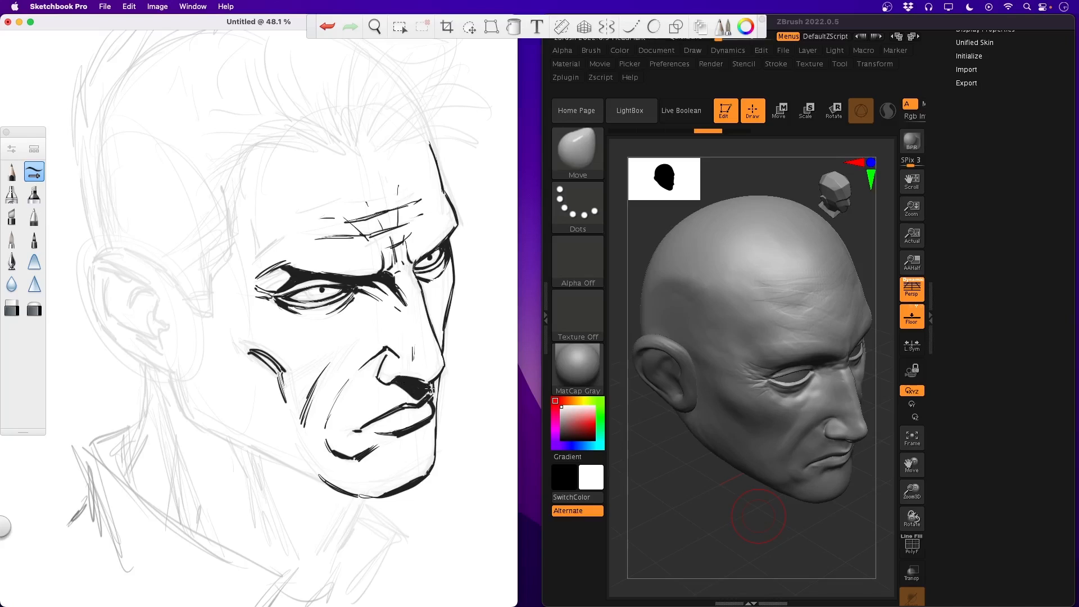
pyautogui.moveTo(377, 364); pyautogui.dragTo(382, 353)
# Ink the brow ridge above the near eye, the temple edge and the vertical forehead plane lines.
pyautogui.moveTo(252, 258)
pyautogui.mouseDown()
pyautogui.moveTo(274, 236)
pyautogui.moveTo(310, 238)
pyautogui.mouseUp()
pyautogui.moveTo(245, 211); pyautogui.dragTo(264, 245)
pyautogui.moveTo(293, 192); pyautogui.dragTo(285, 237)
pyautogui.moveTo(416, 168); pyautogui.dragTo(436, 201)
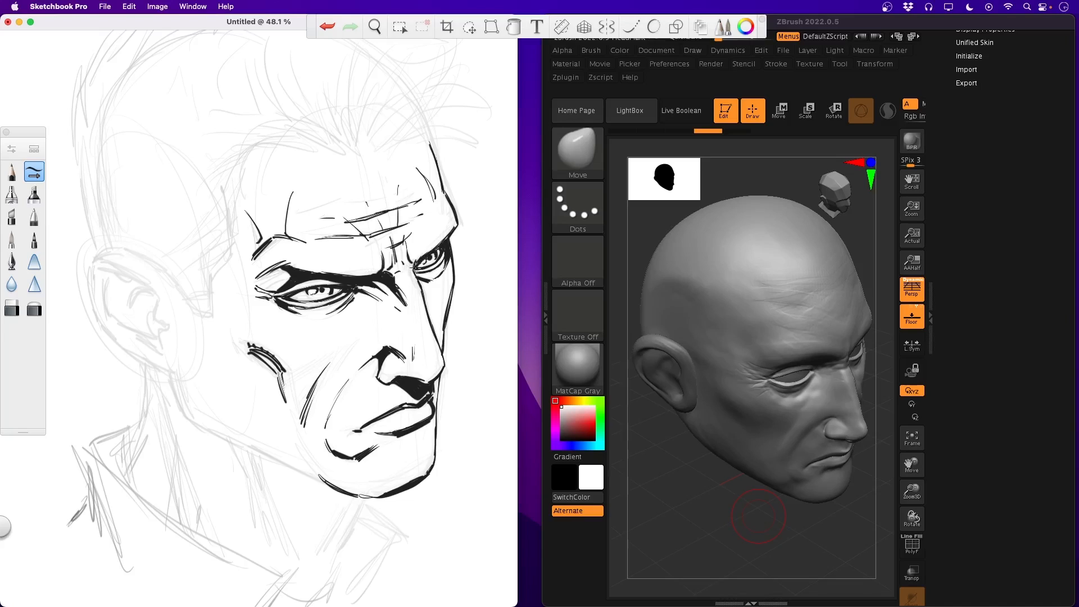
# Thicken the far brow, the near brow's outer end and the fold running from the nostril towards the mouth.
pyautogui.moveTo(430, 249); pyautogui.dragTo(455, 227)
pyautogui.moveTo(254, 279); pyautogui.dragTo(288, 267)
pyautogui.moveTo(378, 357); pyautogui.dragTo(333, 411)
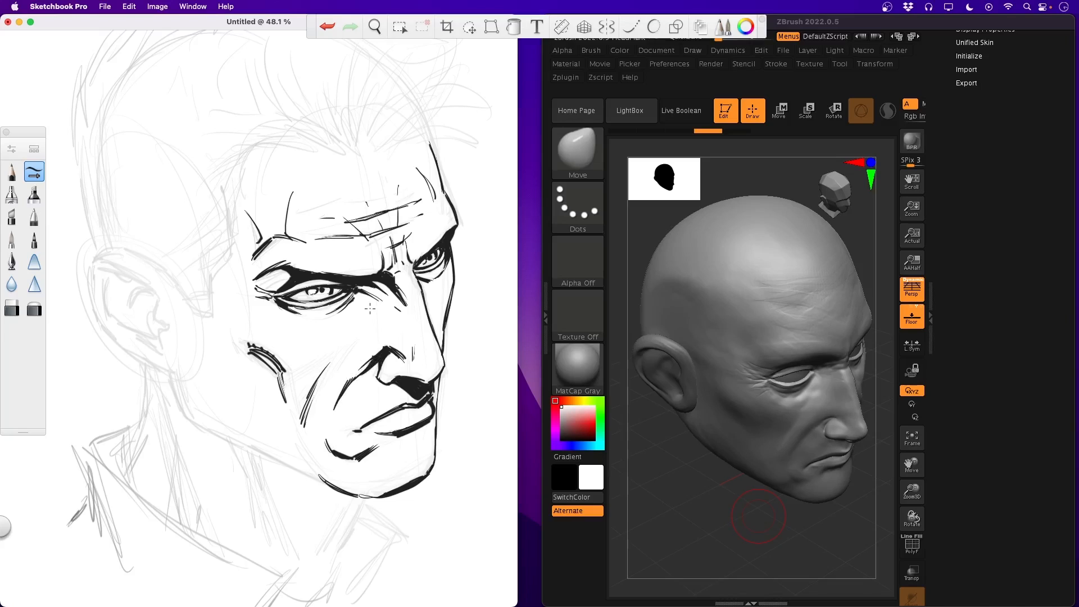
# Ink the jawline from below the ear to the chin and the muscle and contour lines down the neck.
pyautogui.moveTo(184, 382)
pyautogui.mouseDown()
pyautogui.moveTo(225, 434)
pyautogui.moveTo(322, 481)
pyautogui.mouseUp()
pyautogui.moveTo(244, 454)
pyautogui.mouseDown()
pyautogui.moveTo(316, 482)
pyautogui.moveTo(346, 523)
pyautogui.moveTo(319, 557)
pyautogui.moveTo(326, 582)
pyautogui.mouseUp()
pyautogui.moveTo(235, 444); pyautogui.dragTo(260, 502)
pyautogui.moveTo(159, 389); pyautogui.dragTo(217, 514)
pyautogui.moveTo(241, 447); pyautogui.dragTo(259, 495)
pyautogui.moveTo(194, 482); pyautogui.dragTo(226, 539)
pyautogui.moveTo(261, 525); pyautogui.dragTo(272, 547)
pyautogui.moveTo(202, 504); pyautogui.dragTo(208, 530)
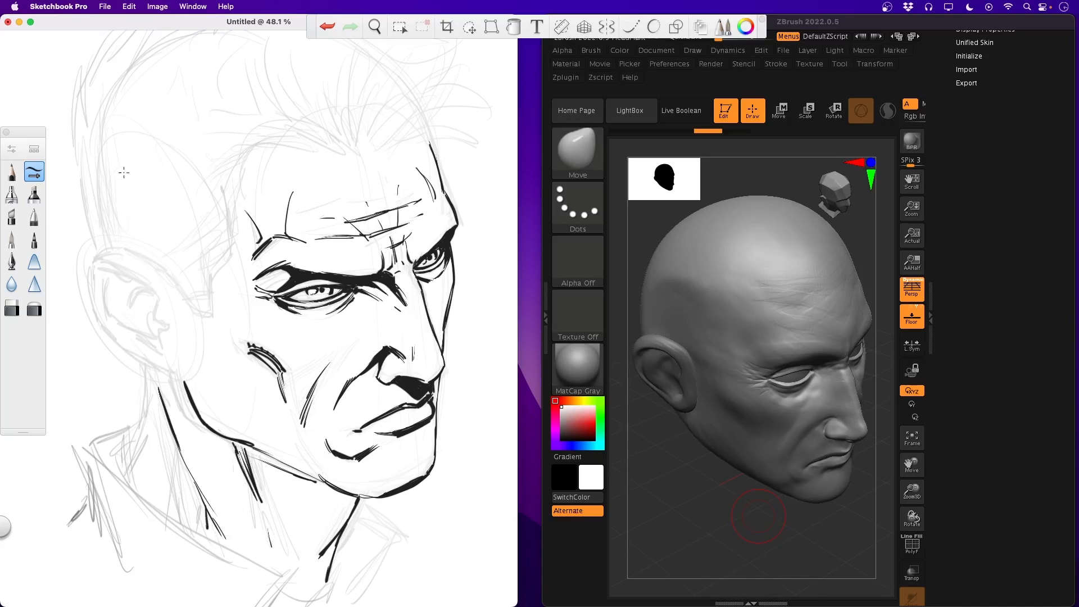
# Ink fanning hair strokes rising from the centre of the forehead hairline.
pyautogui.moveTo(346, 159); pyautogui.dragTo(317, 122)
pyautogui.moveTo(350, 158); pyautogui.dragTo(344, 112)
pyautogui.moveTo(357, 159)
pyautogui.mouseDown()
pyautogui.moveTo(351, 108)
pyautogui.moveTo(371, 108)
pyautogui.mouseUp()
pyautogui.moveTo(371, 158); pyautogui.dragTo(393, 110)
pyautogui.moveTo(383, 160); pyautogui.dragTo(418, 114)
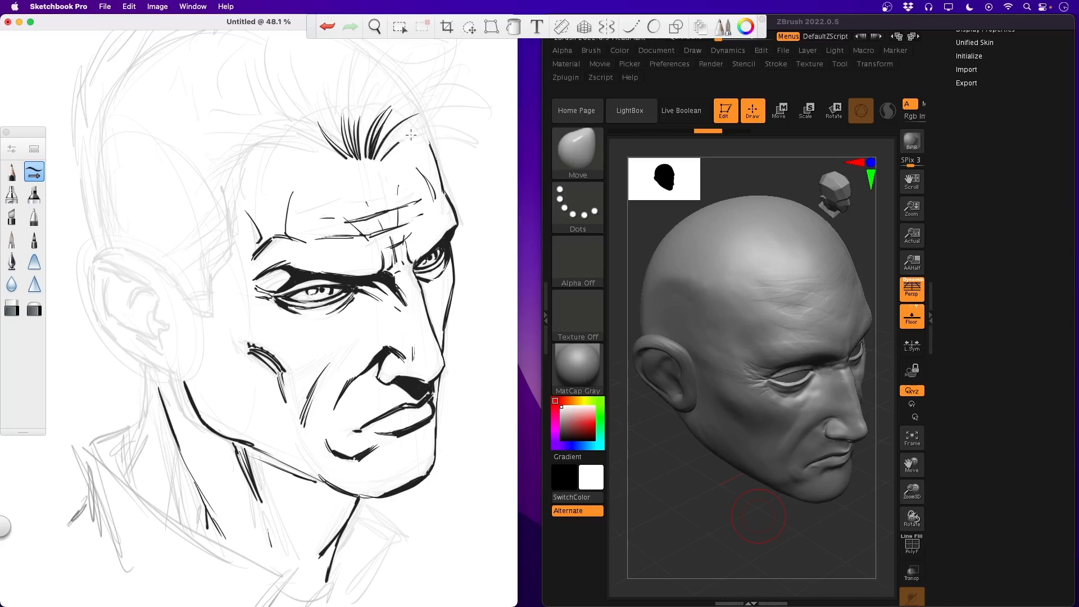
# Extend the inked hairline over the near temple and the far side of the forehead, and darken both brows.
pyautogui.moveTo(323, 158); pyautogui.dragTo(300, 86)
pyautogui.moveTo(336, 158)
pyautogui.mouseDown()
pyautogui.moveTo(330, 89)
pyautogui.moveTo(242, 168)
pyautogui.mouseUp()
pyautogui.moveTo(293, 150); pyautogui.dragTo(266, 93)
pyautogui.moveTo(344, 146); pyautogui.dragTo(337, 102)
pyautogui.moveTo(393, 158)
pyautogui.mouseDown()
pyautogui.moveTo(396, 145)
pyautogui.moveTo(461, 138)
pyautogui.moveTo(444, 125)
pyautogui.mouseUp()
pyautogui.moveTo(396, 151); pyautogui.dragTo(488, 160)
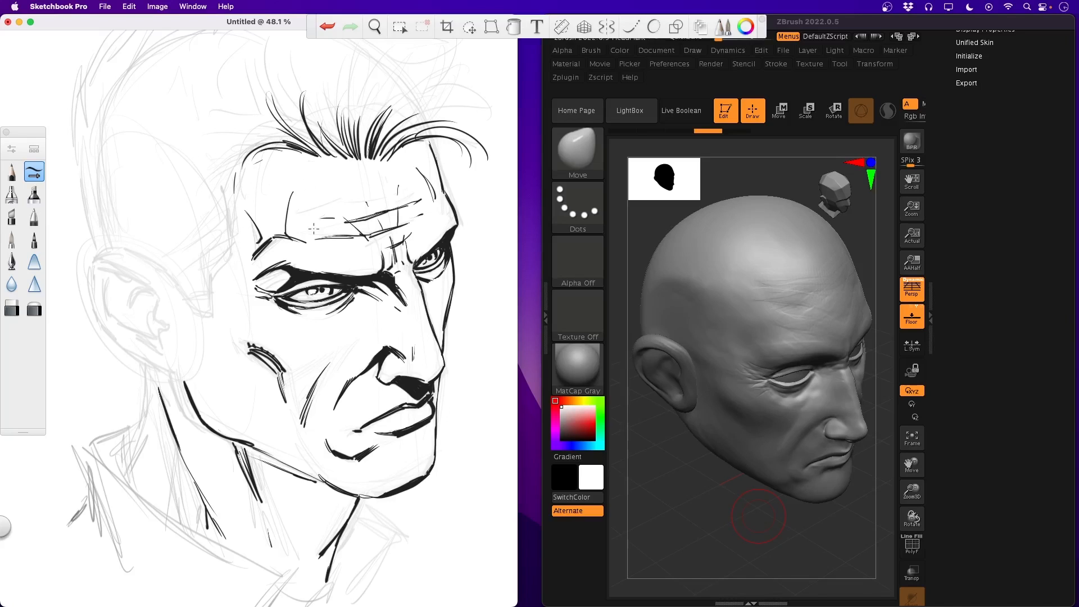
pyautogui.moveTo(264, 271)
pyautogui.mouseDown()
pyautogui.moveTo(291, 260)
pyautogui.moveTo(350, 274)
pyautogui.mouseUp()
pyautogui.moveTo(426, 253); pyautogui.dragTo(459, 217)
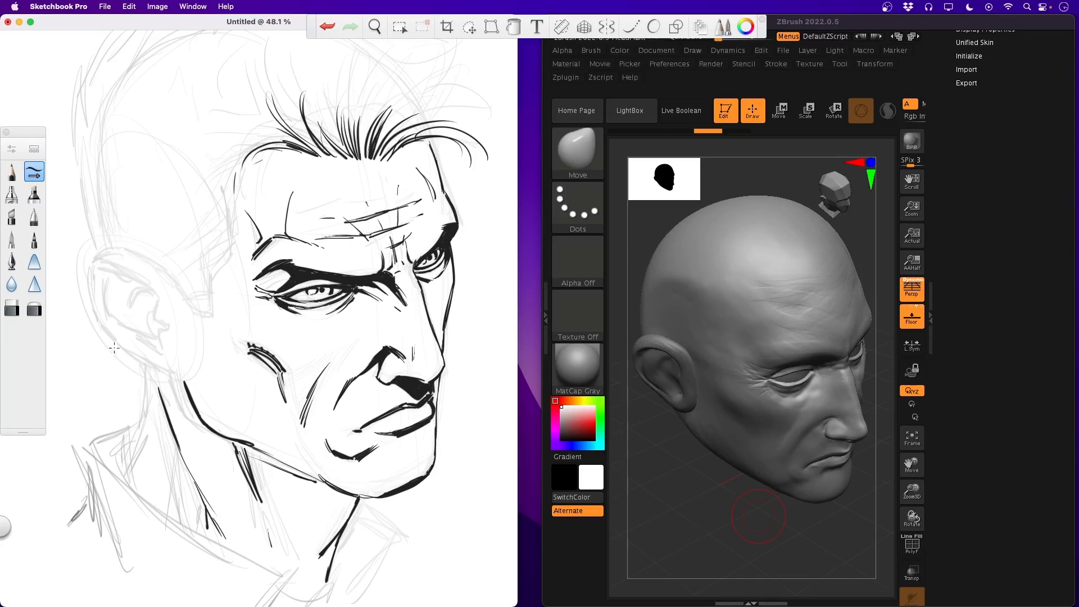
# Outline the shadow under the jaw, flood-fill it with black and touch up its narrow end.
pyautogui.moveTo(210, 430); pyautogui.dragTo(338, 533)
pyautogui.moveTo(230, 441); pyautogui.dragTo(325, 485)
pyautogui.moveTo(231, 442); pyautogui.dragTo(326, 485)
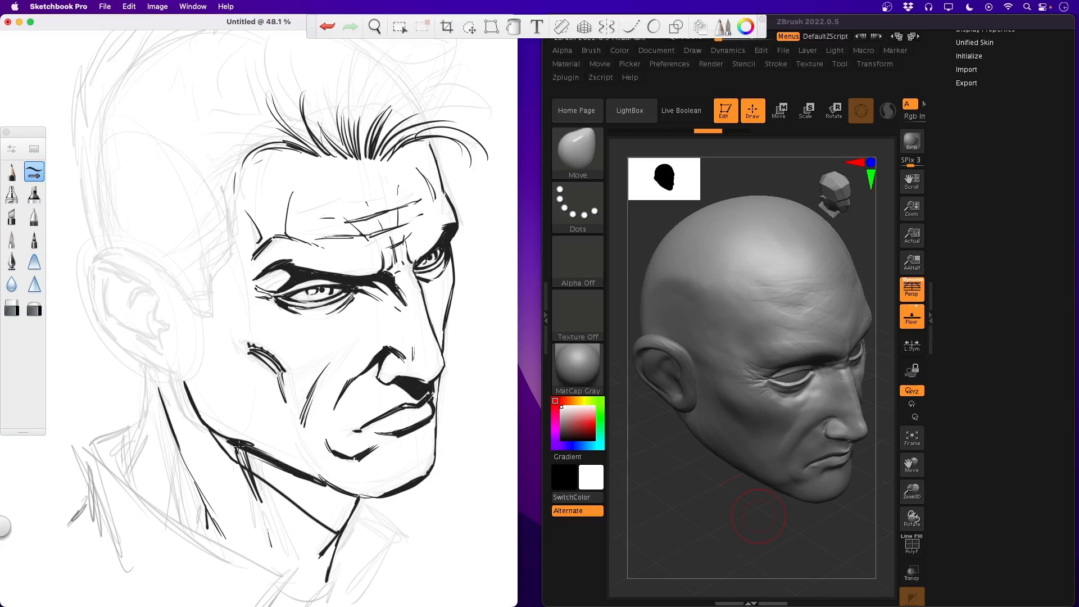
pyautogui.click(514, 26)
pyautogui.click(313, 500)
pyautogui.click(226, 446)
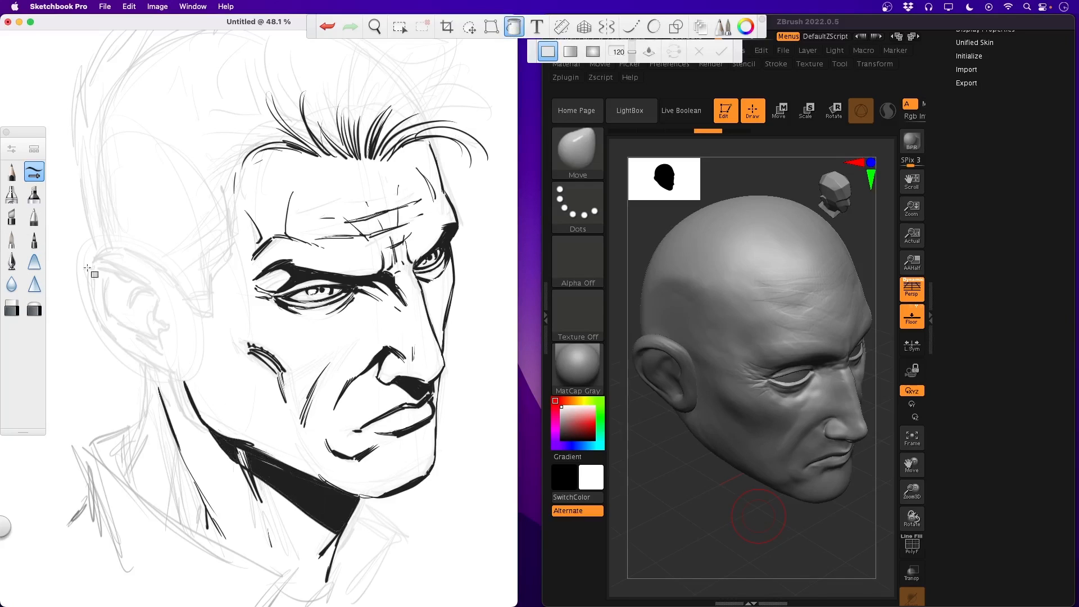
pyautogui.click(34, 172)
pyautogui.moveTo(237, 447); pyautogui.dragTo(234, 441)
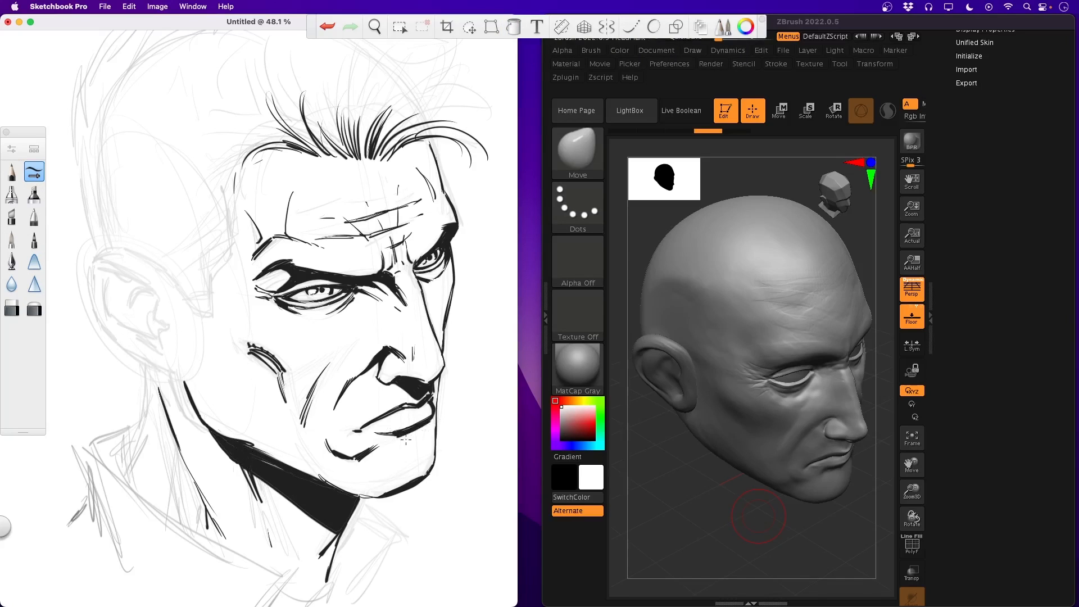
# Thicken the chin crease, the shadow beside the nose bridge, the upper lip front and the nostril shadow.
pyautogui.moveTo(424, 428)
pyautogui.mouseDown()
pyautogui.moveTo(401, 436)
pyautogui.moveTo(393, 412)
pyautogui.moveTo(336, 462)
pyautogui.mouseUp()
pyautogui.moveTo(432, 324); pyautogui.dragTo(448, 351)
pyautogui.moveTo(418, 283); pyautogui.dragTo(428, 310)
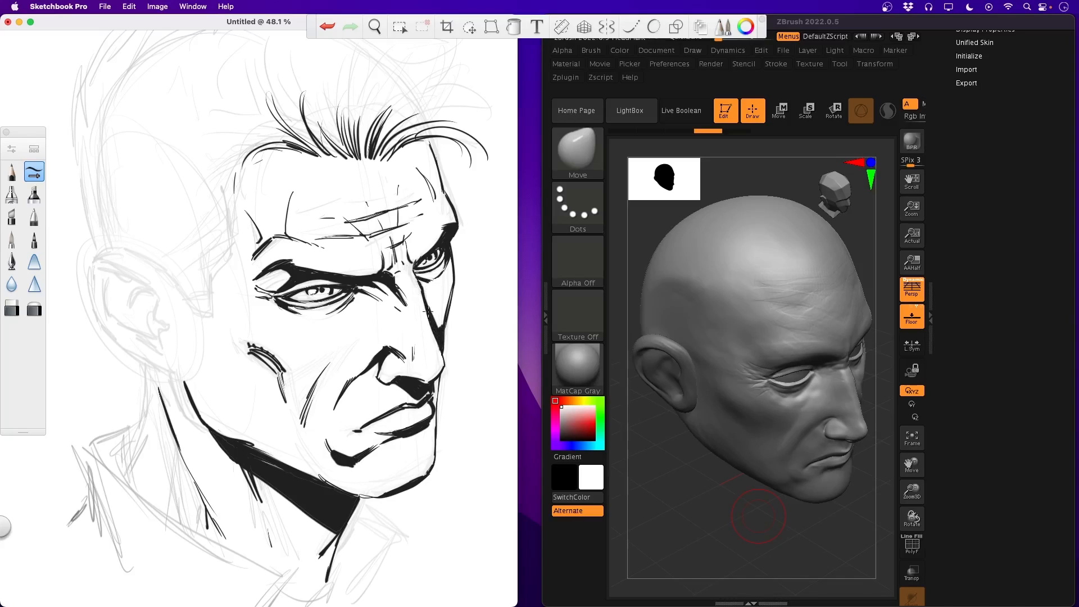
pyautogui.moveTo(437, 378); pyautogui.dragTo(436, 407)
pyautogui.moveTo(376, 376); pyautogui.dragTo(388, 384)
# Add fine hatching below the near eye and on the nose tip.
pyautogui.press('space')
pyautogui.moveTo(228, 289); pyautogui.dragTo(197, 270)
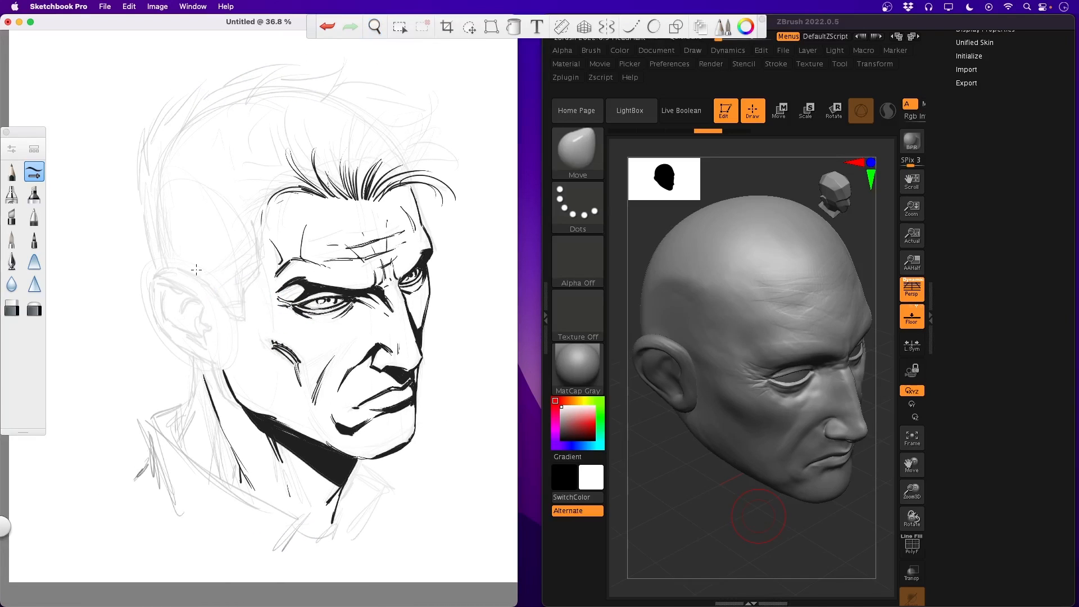
pyautogui.moveTo(334, 314); pyautogui.dragTo(351, 301)
pyautogui.moveTo(399, 336); pyautogui.dragTo(403, 340)
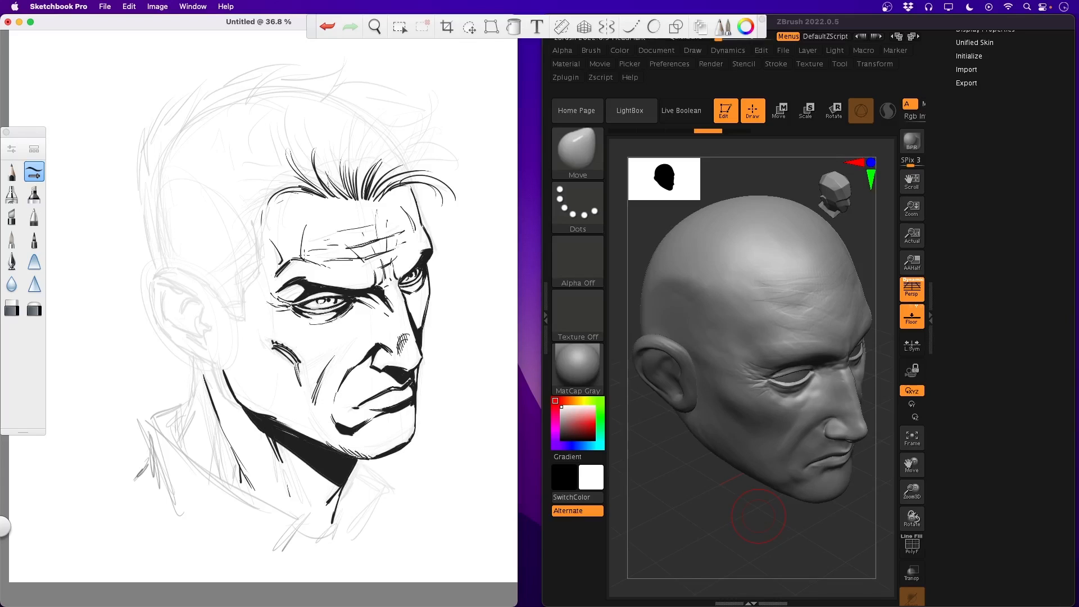
# Hatch the chin's underside, the cheek hollow beside the mouth and the cheekbone shadow.
pyautogui.moveTo(380, 454); pyautogui.dragTo(406, 441)
pyautogui.moveTo(321, 393); pyautogui.dragTo(316, 428)
pyautogui.moveTo(332, 414); pyautogui.dragTo(326, 430)
pyautogui.moveTo(298, 362); pyautogui.dragTo(308, 402)
pyautogui.moveTo(273, 345); pyautogui.dragTo(294, 372)
pyautogui.moveTo(271, 353); pyautogui.dragTo(291, 376)
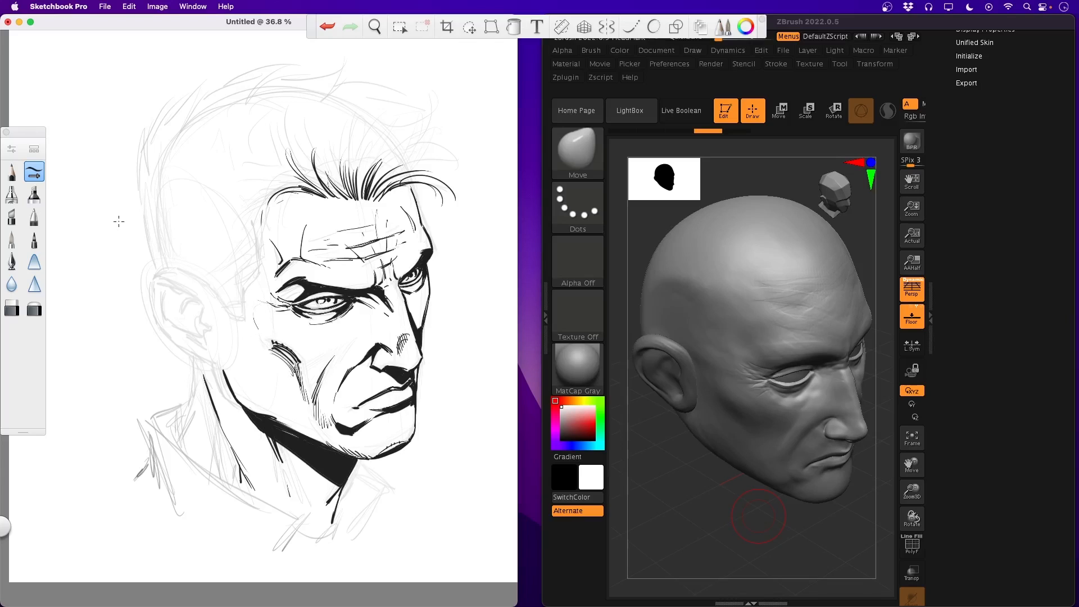
# Ink the sideburn, ear, back of the head and neck, and the jagged outer outline of the hair.
pyautogui.moveTo(246, 293)
pyautogui.mouseDown()
pyautogui.moveTo(281, 192)
pyautogui.moveTo(319, 190)
pyautogui.mouseUp()
pyautogui.moveTo(135, 161); pyautogui.dragTo(157, 270)
pyautogui.moveTo(150, 282)
pyautogui.mouseDown()
pyautogui.moveTo(184, 274)
pyautogui.moveTo(199, 324)
pyautogui.mouseUp()
pyautogui.moveTo(150, 281)
pyautogui.mouseDown()
pyautogui.moveTo(149, 329)
pyautogui.moveTo(213, 366)
pyautogui.moveTo(196, 383)
pyautogui.moveTo(181, 444)
pyautogui.mouseUp()
pyautogui.moveTo(138, 143)
pyautogui.mouseDown()
pyautogui.moveTo(161, 113)
pyautogui.moveTo(227, 71)
pyautogui.moveTo(295, 67)
pyautogui.moveTo(422, 112)
pyautogui.moveTo(416, 152)
pyautogui.moveTo(467, 194)
pyautogui.moveTo(434, 179)
pyautogui.moveTo(384, 198)
pyautogui.moveTo(434, 227)
pyautogui.mouseUp()
pyautogui.moveTo(212, 289); pyautogui.dragTo(228, 320)
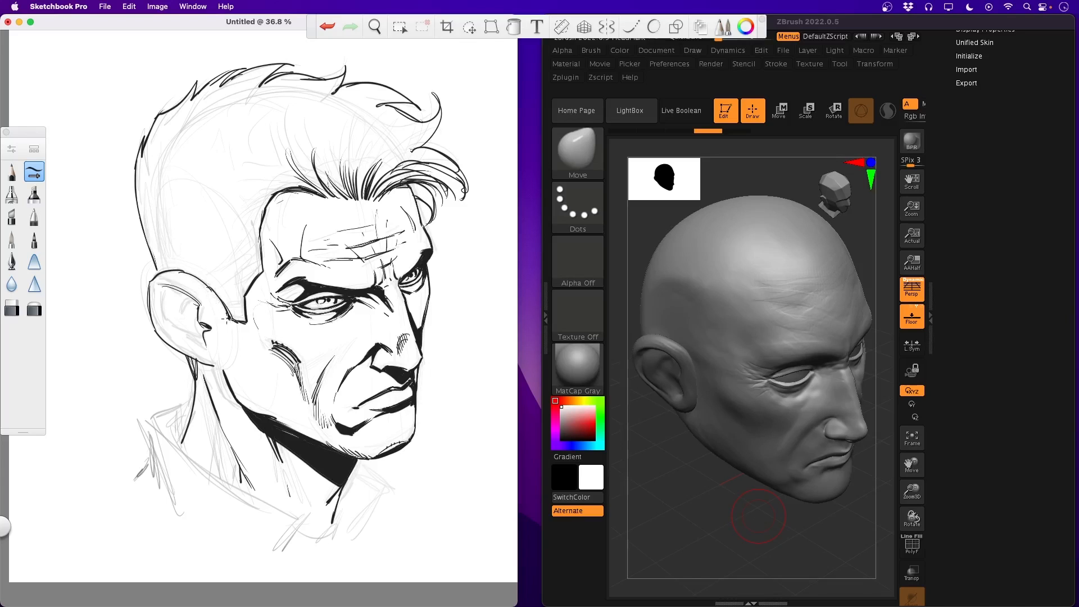
# Ink thin flowing strands sweeping from the crown and side of the head towards the forehead hairline.
pyautogui.moveTo(232, 169)
pyautogui.mouseDown()
pyautogui.moveTo(293, 174)
pyautogui.moveTo(286, 160)
pyautogui.mouseUp()
pyautogui.moveTo(200, 159); pyautogui.dragTo(266, 142)
pyautogui.moveTo(260, 105); pyautogui.dragTo(278, 146)
pyautogui.moveTo(288, 106)
pyautogui.mouseDown()
pyautogui.moveTo(279, 146)
pyautogui.moveTo(311, 152)
pyautogui.mouseUp()
pyautogui.moveTo(359, 122); pyautogui.dragTo(311, 152)
pyautogui.moveTo(217, 110)
pyautogui.mouseDown()
pyautogui.moveTo(245, 131)
pyautogui.moveTo(168, 187)
pyautogui.mouseUp()
pyautogui.moveTo(208, 158)
pyautogui.mouseDown()
pyautogui.moveTo(191, 206)
pyautogui.moveTo(204, 227)
pyautogui.mouseUp()
pyautogui.moveTo(231, 170); pyautogui.dragTo(200, 205)
pyautogui.moveTo(180, 134); pyautogui.dragTo(158, 193)
pyautogui.moveTo(198, 120); pyautogui.dragTo(180, 135)
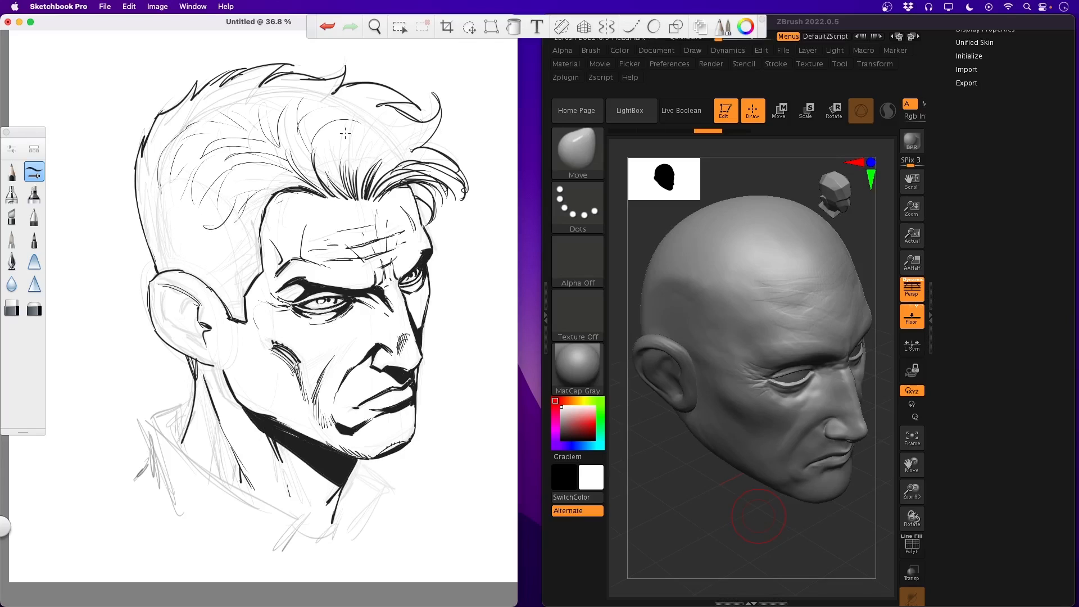
# Add curved strands to the front forelock and to the hair above the near temple.
pyautogui.moveTo(359, 128); pyautogui.dragTo(336, 163)
pyautogui.moveTo(410, 142); pyautogui.dragTo(362, 161)
pyautogui.moveTo(221, 150)
pyautogui.mouseDown()
pyautogui.moveTo(192, 182)
pyautogui.moveTo(196, 207)
pyautogui.mouseUp()
pyautogui.moveTo(196, 206); pyautogui.dragTo(229, 167)
pyautogui.moveTo(220, 181)
pyautogui.mouseDown()
pyautogui.moveTo(245, 192)
pyautogui.moveTo(233, 211)
pyautogui.mouseUp()
pyautogui.moveTo(251, 193); pyautogui.dragTo(279, 191)
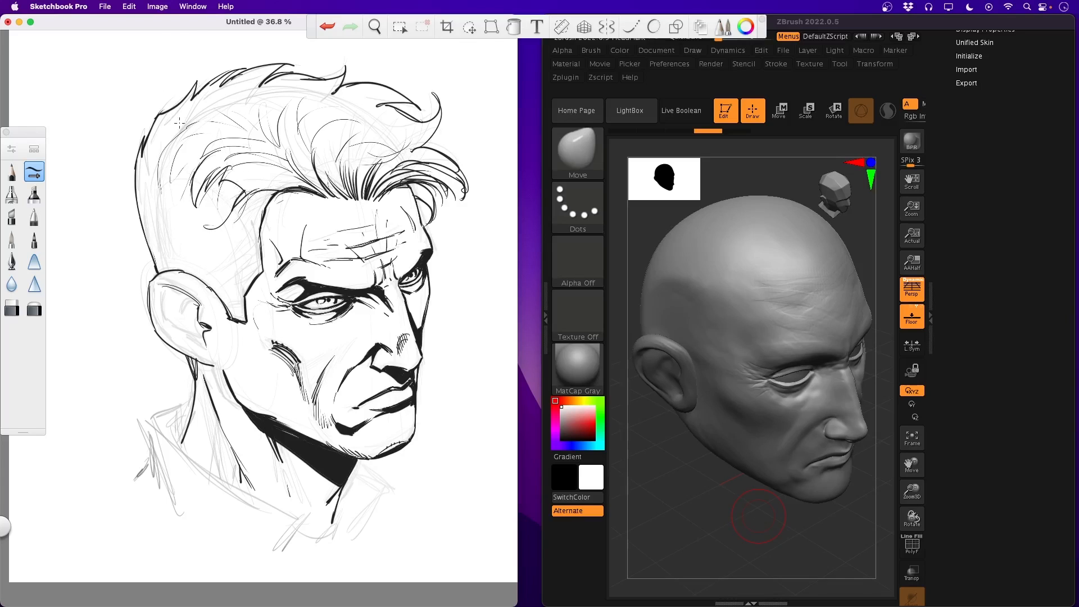
# Build up heavier overlapping locks through the side, middle and front of the hair.
pyautogui.moveTo(218, 146); pyautogui.dragTo(181, 162)
pyautogui.moveTo(234, 128); pyautogui.dragTo(208, 141)
pyautogui.moveTo(243, 135); pyautogui.dragTo(273, 158)
pyautogui.moveTo(240, 154); pyautogui.dragTo(314, 188)
pyautogui.moveTo(272, 143)
pyautogui.mouseDown()
pyautogui.moveTo(260, 108)
pyautogui.moveTo(288, 157)
pyautogui.mouseUp()
pyautogui.moveTo(284, 150)
pyautogui.mouseDown()
pyautogui.moveTo(291, 101)
pyautogui.moveTo(288, 135)
pyautogui.mouseUp()
pyautogui.moveTo(298, 100); pyautogui.dragTo(284, 151)
pyautogui.moveTo(292, 137); pyautogui.dragTo(346, 115)
pyautogui.moveTo(336, 127)
pyautogui.mouseDown()
pyautogui.moveTo(315, 149)
pyautogui.moveTo(324, 176)
pyautogui.mouseUp()
pyautogui.moveTo(339, 158); pyautogui.dragTo(318, 174)
pyautogui.moveTo(344, 144)
pyautogui.mouseDown()
pyautogui.moveTo(335, 173)
pyautogui.moveTo(387, 169)
pyautogui.moveTo(362, 186)
pyautogui.mouseUp()
pyautogui.moveTo(410, 153); pyautogui.dragTo(365, 188)
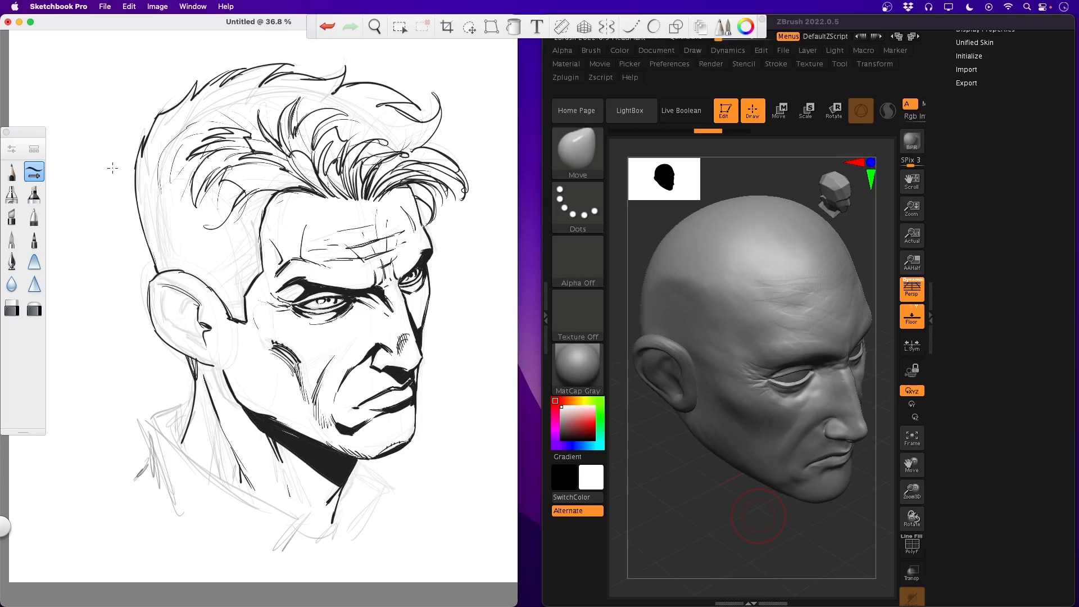
# Ink the inner folds of the ear and its dark upper hollow.
pyautogui.moveTo(182, 308); pyautogui.dragTo(181, 318)
pyautogui.moveTo(183, 306)
pyautogui.mouseDown()
pyautogui.moveTo(192, 299)
pyautogui.moveTo(179, 292)
pyautogui.moveTo(167, 329)
pyautogui.mouseUp()
pyautogui.moveTo(198, 322); pyautogui.dragTo(190, 343)
pyautogui.moveTo(168, 329)
pyautogui.mouseDown()
pyautogui.moveTo(186, 339)
pyautogui.moveTo(196, 299)
pyautogui.mouseUp()
pyautogui.moveTo(171, 288); pyautogui.dragTo(197, 302)
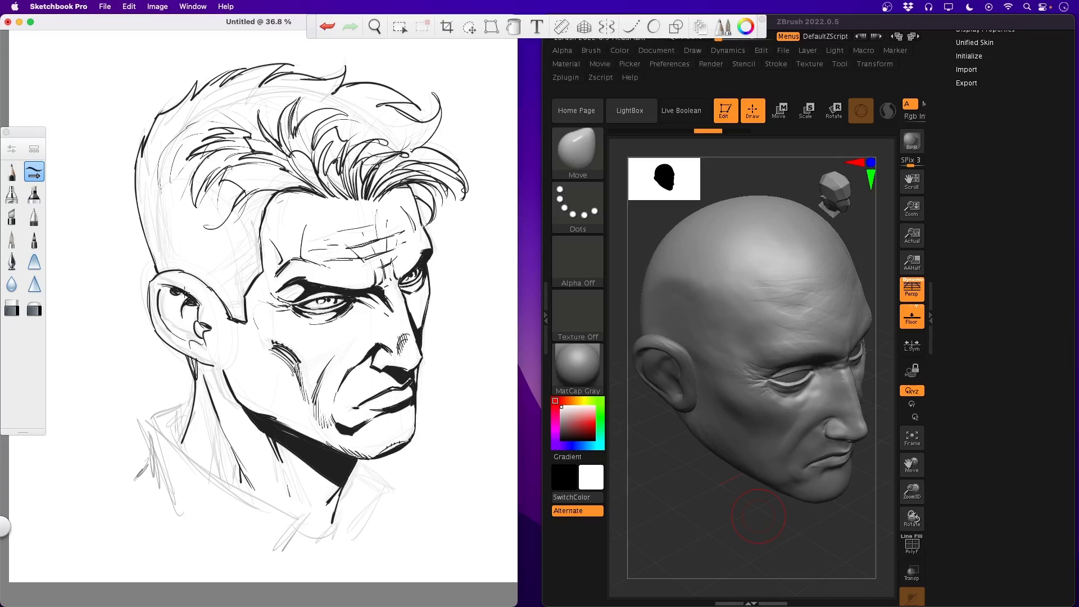
pyautogui.click(513, 26)
pyautogui.click(167, 196)
pyautogui.press('super+z')
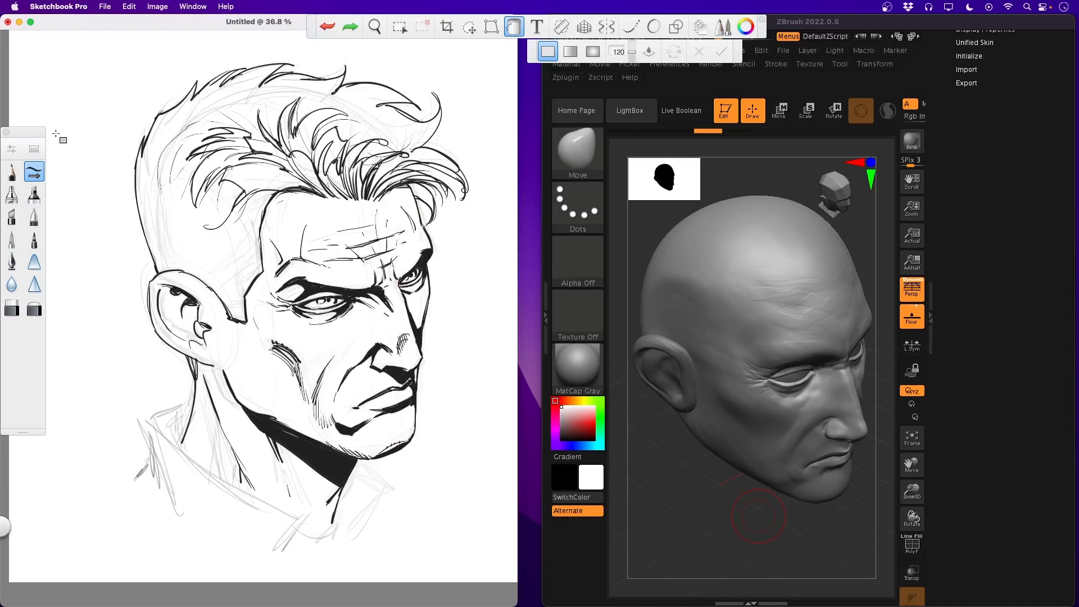
# Draw a boundary line across the side hair, close its upper gap and flood-fill the side and back hair black.
pyautogui.click(33, 171)
pyautogui.moveTo(142, 157); pyautogui.dragTo(261, 248)
pyautogui.click(514, 26)
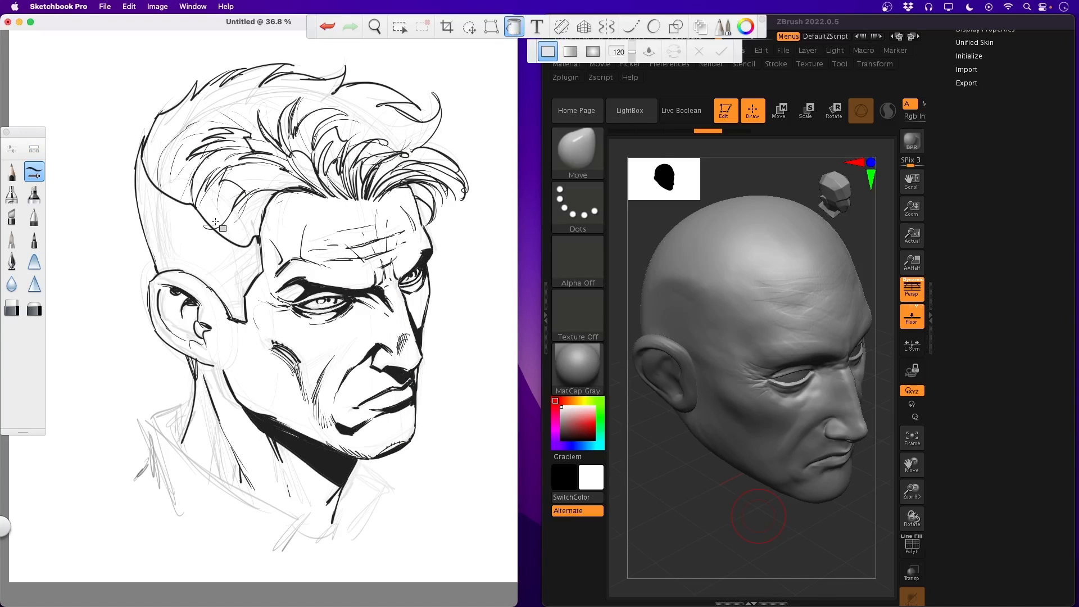
pyautogui.click(184, 178)
pyautogui.click(34, 172)
pyautogui.moveTo(245, 124); pyautogui.dragTo(251, 136)
pyautogui.click(513, 26)
pyautogui.click(165, 159)
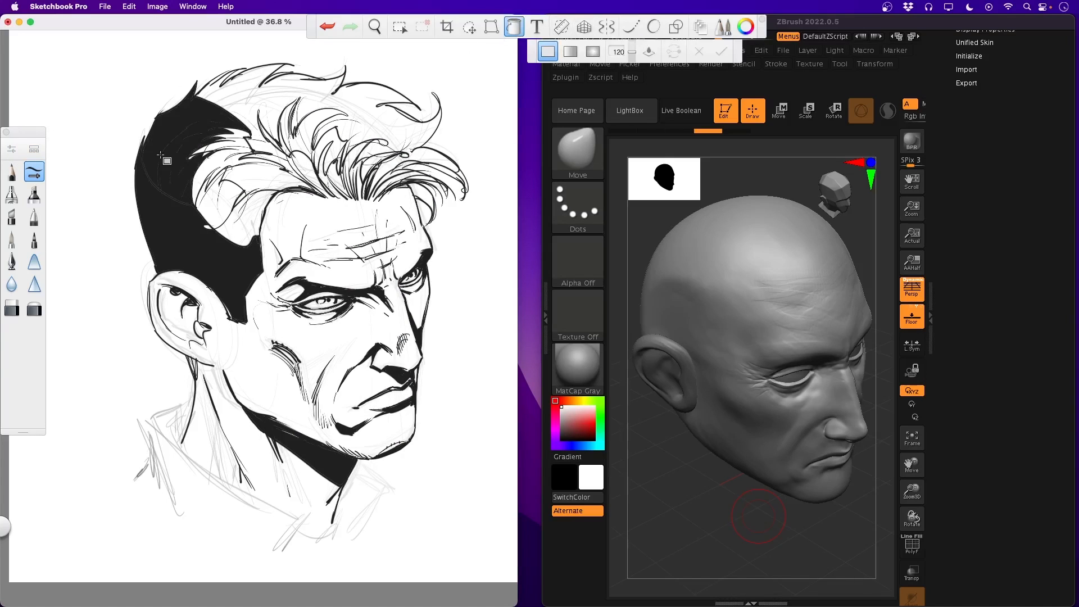
# Close off the lower edge of the temple locks and flood-fill the remaining hair area above the sideburn black.
pyautogui.click(221, 200)
pyautogui.click(243, 212)
pyautogui.press('super+z')
pyautogui.click(39, 164)
pyautogui.moveTo(231, 216); pyautogui.dragTo(253, 195)
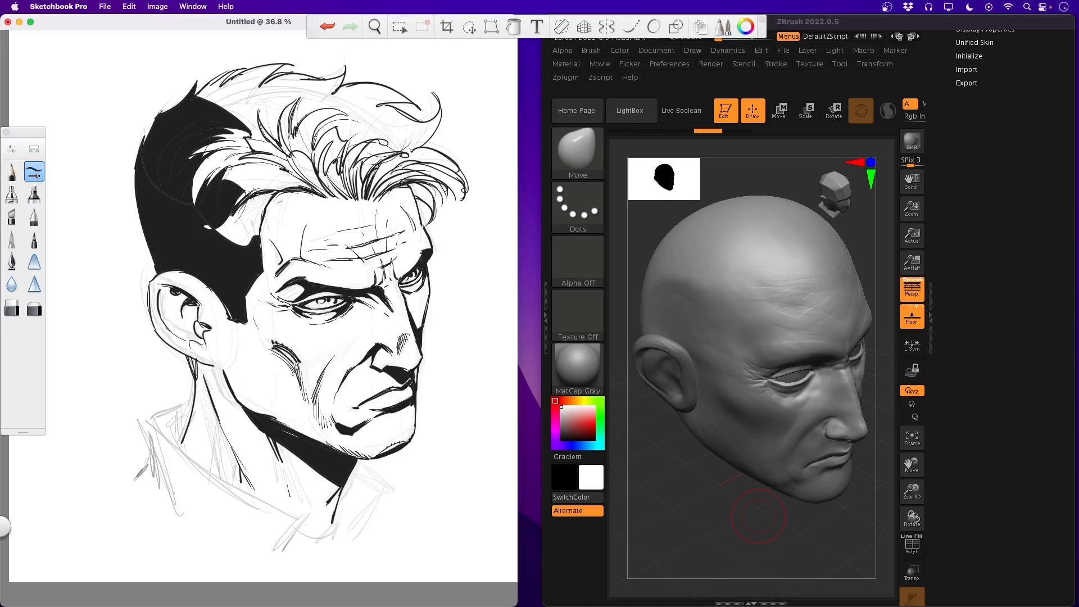
pyautogui.click(513, 26)
pyautogui.click(217, 228)
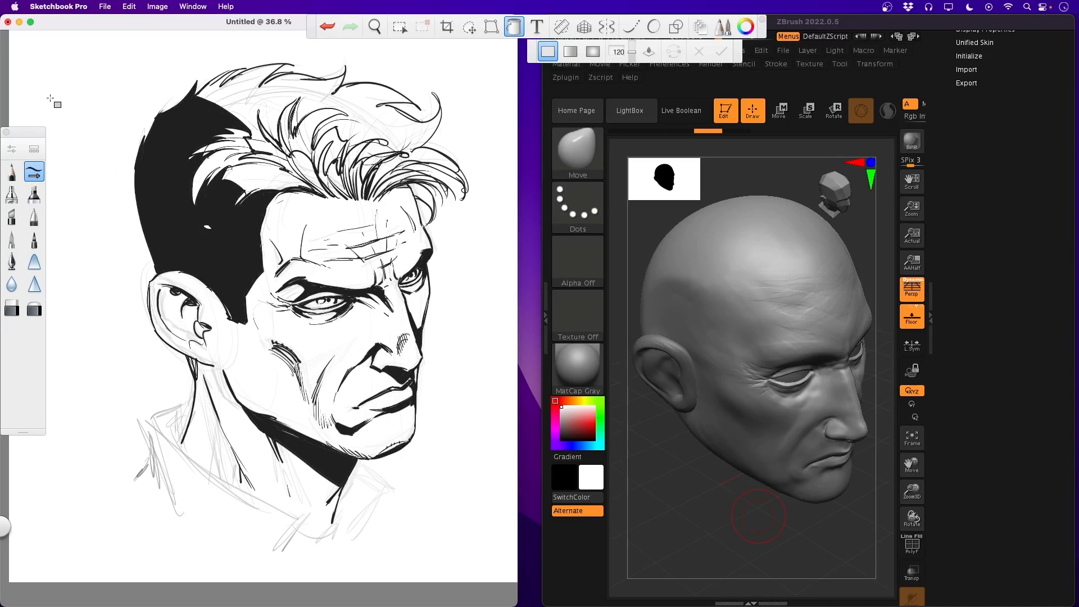
# Thicken the roots of the locks at the parting and forehead hairline, and strengthen the front forelock strands.
pyautogui.click(34, 171)
pyautogui.moveTo(250, 130); pyautogui.dragTo(266, 141)
pyautogui.moveTo(251, 133); pyautogui.dragTo(267, 142)
pyautogui.moveTo(327, 198); pyautogui.dragTo(292, 171)
pyautogui.moveTo(331, 199); pyautogui.dragTo(323, 175)
pyautogui.moveTo(349, 199); pyautogui.dragTo(337, 174)
pyautogui.moveTo(322, 104); pyautogui.dragTo(340, 92)
pyautogui.moveTo(374, 139)
pyautogui.mouseDown()
pyautogui.moveTo(452, 169)
pyautogui.moveTo(469, 189)
pyautogui.mouseUp()
# Flood-fill the small gaps between the locks above the forehead with black.
pyautogui.click(514, 27)
pyautogui.click(251, 117)
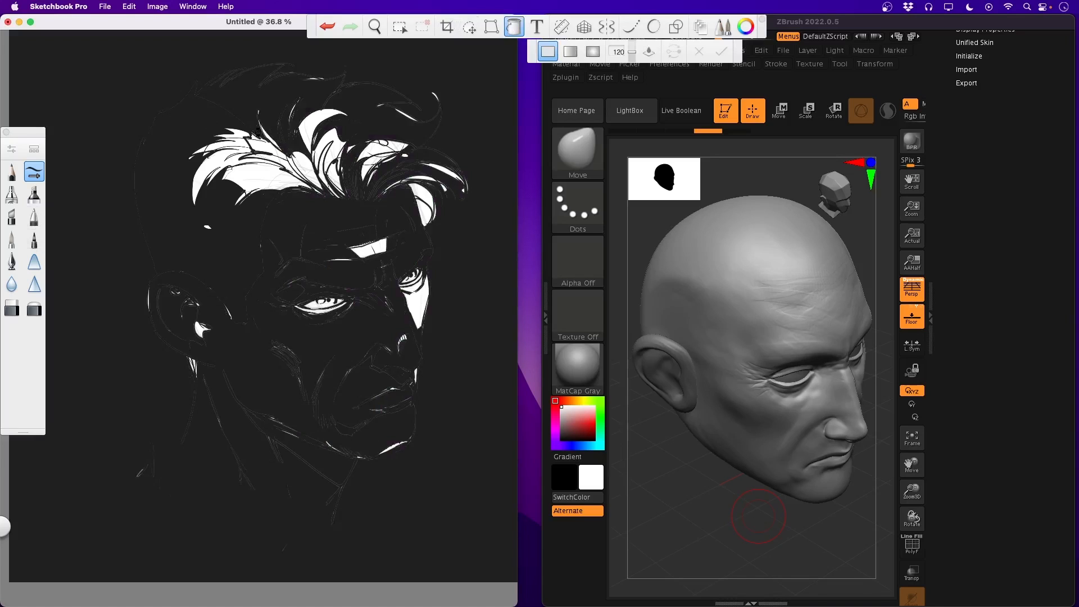
pyautogui.press('super+z')
pyautogui.click(301, 163)
pyautogui.click(275, 147)
pyautogui.click(283, 174)
pyautogui.click(332, 179)
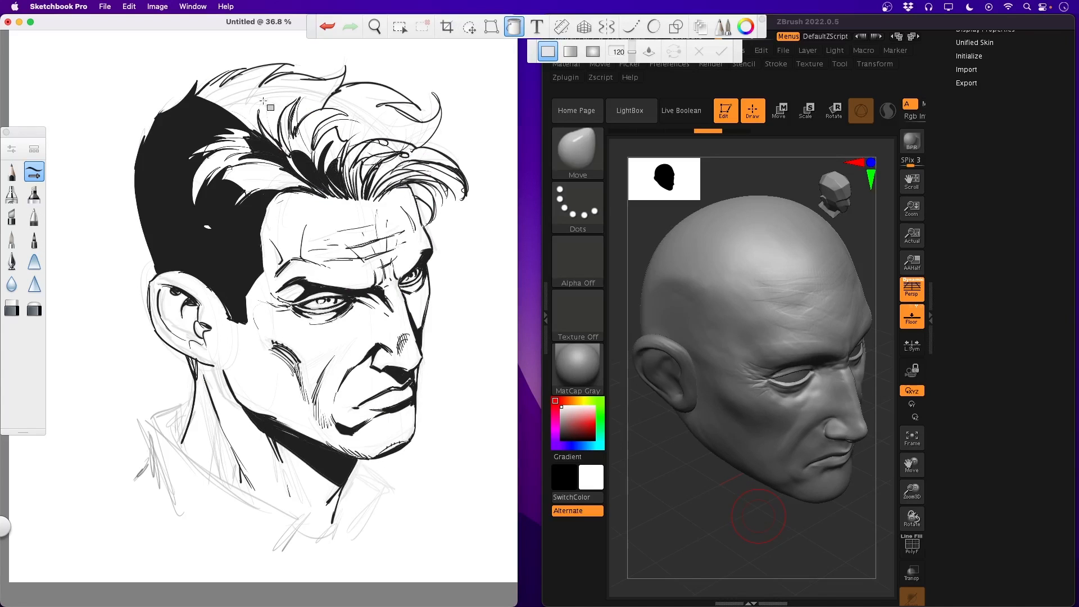
# Close the outline of the upper front quiff and flood-fill it with black.
pyautogui.click(34, 171)
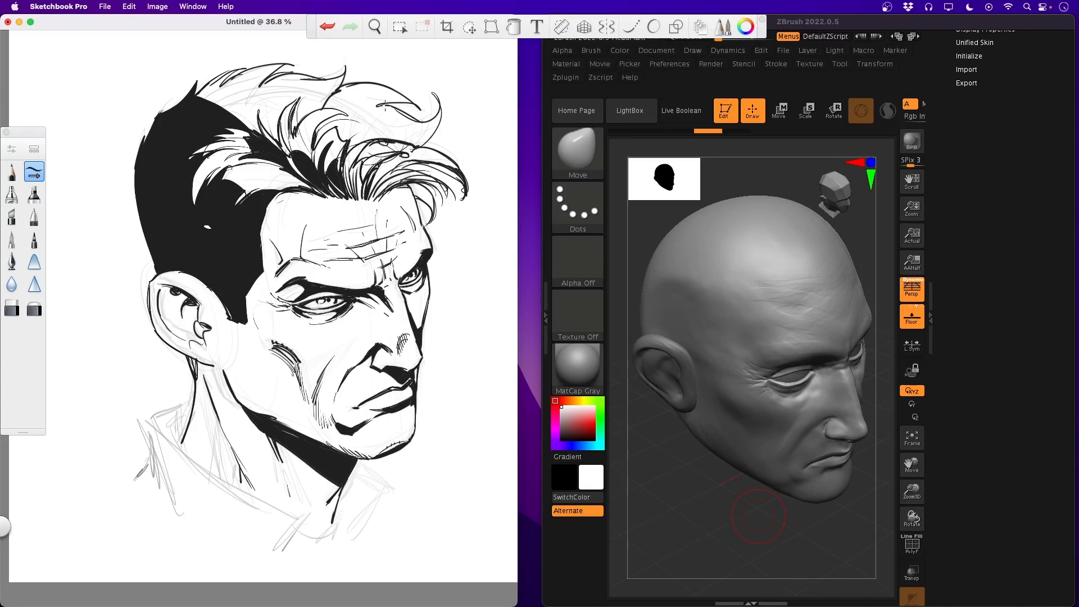
pyautogui.click(513, 26)
pyautogui.click(433, 113)
pyautogui.click(33, 171)
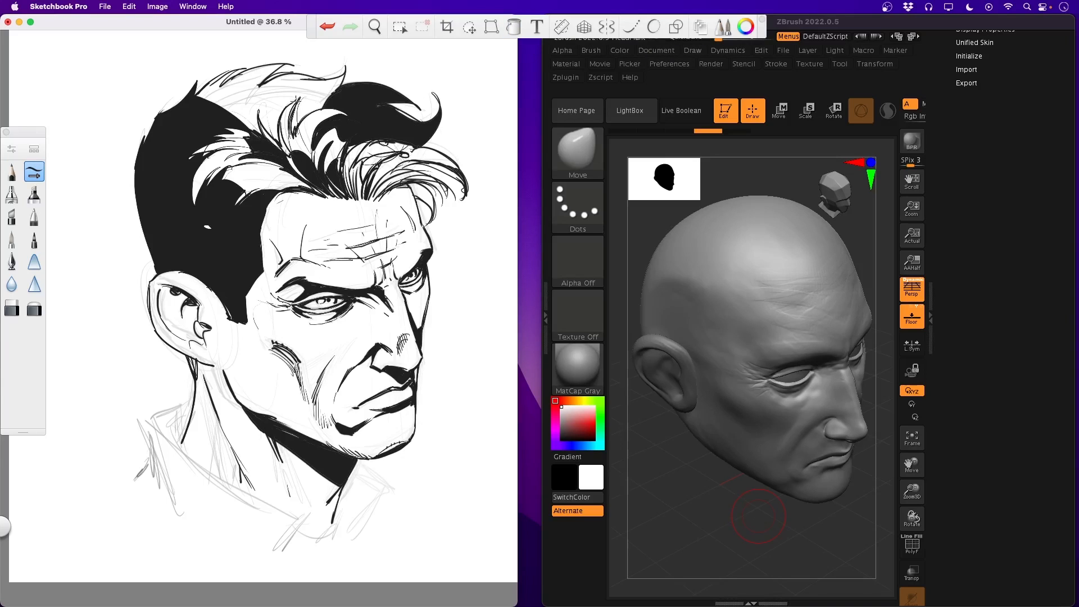
# Flood-fill the remaining white area along the crown of the hair with black.
pyautogui.click(513, 27)
pyautogui.click(222, 88)
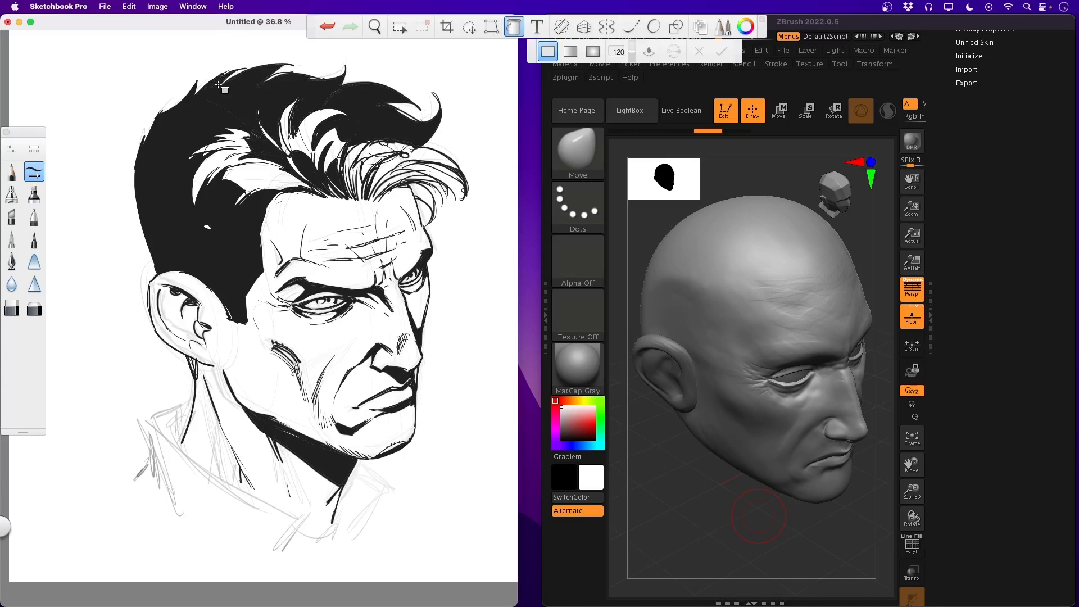
pyautogui.click(272, 180)
pyautogui.press('super+z')
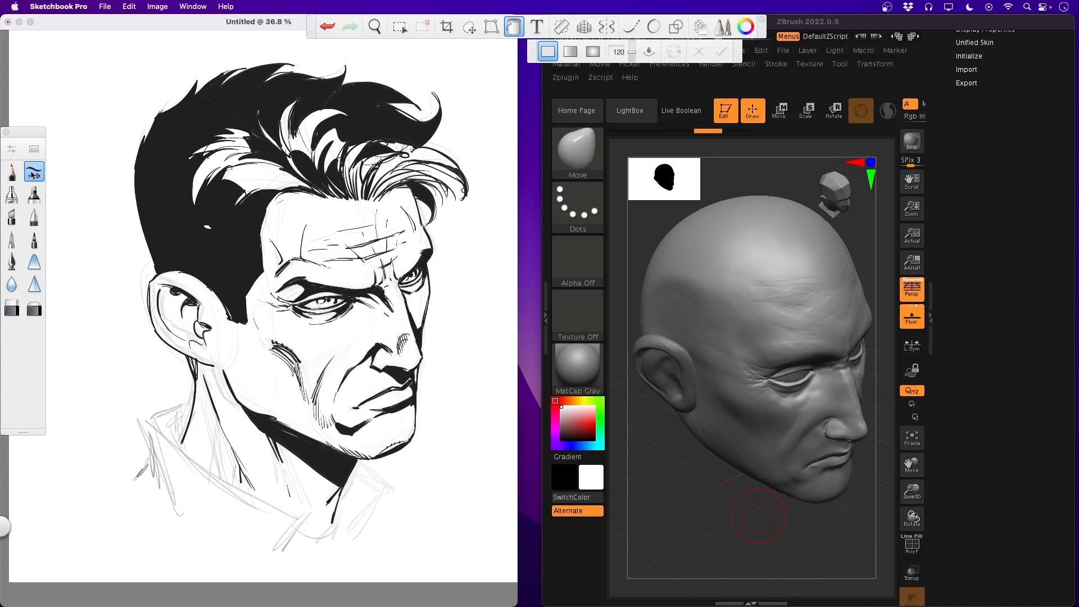
pyautogui.press('Escape')
# Strengthen the strands of the hanging forelock and flood-fill the gaps between them with black.
pyautogui.moveTo(400, 152)
pyautogui.mouseDown()
pyautogui.moveTo(413, 145)
pyautogui.moveTo(412, 163)
pyautogui.moveTo(452, 202)
pyautogui.mouseUp()
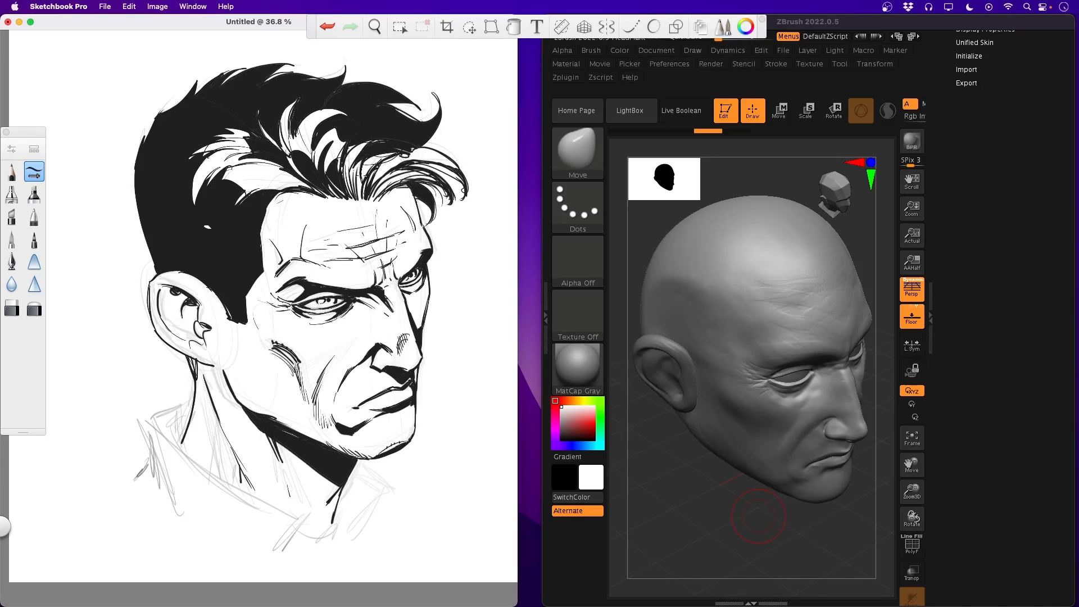
pyautogui.click(485, 27)
pyautogui.click(514, 26)
pyautogui.click(374, 167)
pyautogui.click(417, 164)
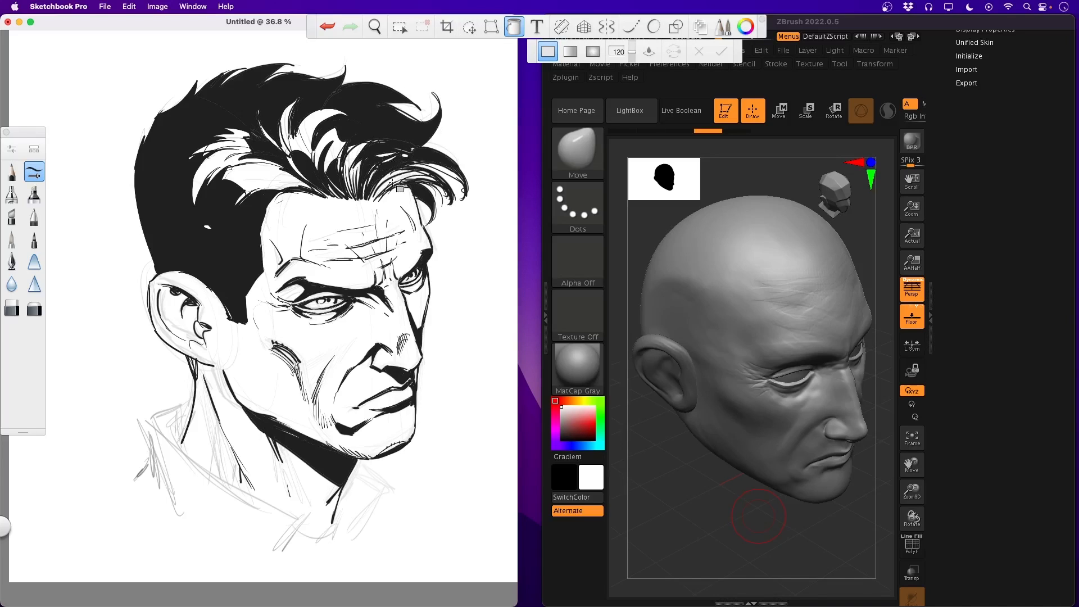
pyautogui.click(395, 183)
pyautogui.click(374, 173)
pyautogui.click(374, 173)
pyautogui.press('super+z')
# Ink dense strands at the base of the forelock above the middle of the forehead.
pyautogui.click(13, 172)
pyautogui.click(34, 172)
pyautogui.moveTo(406, 169); pyautogui.dragTo(375, 191)
pyautogui.moveTo(417, 171); pyautogui.dragTo(378, 194)
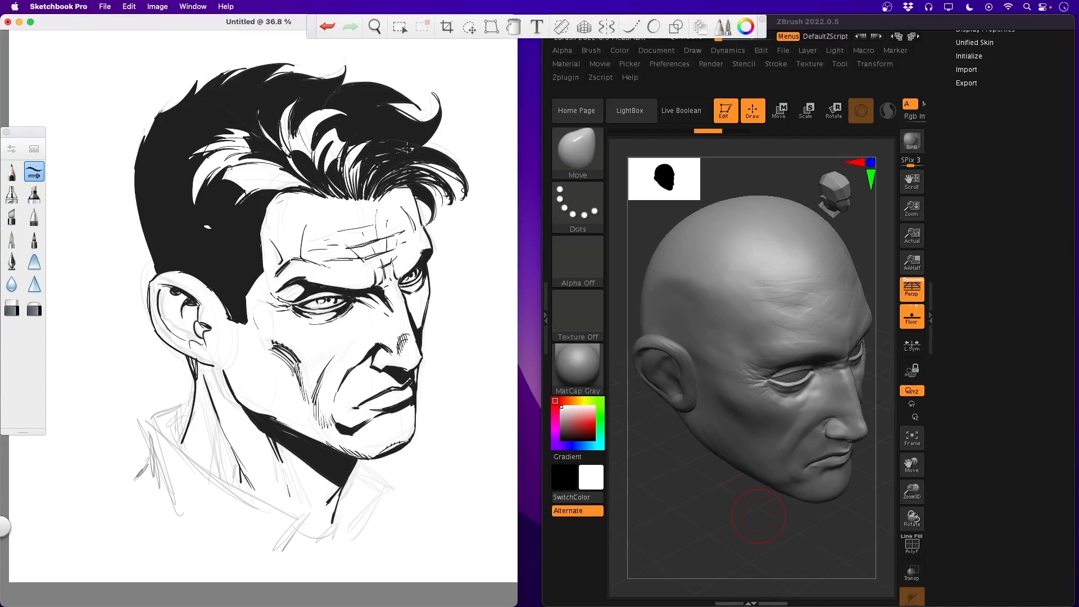
# Reduce the brush size to 9.6 and draw fine strands around the temple locks, the parting and the forelock.
pyautogui.press('[')
pyautogui.press('[')
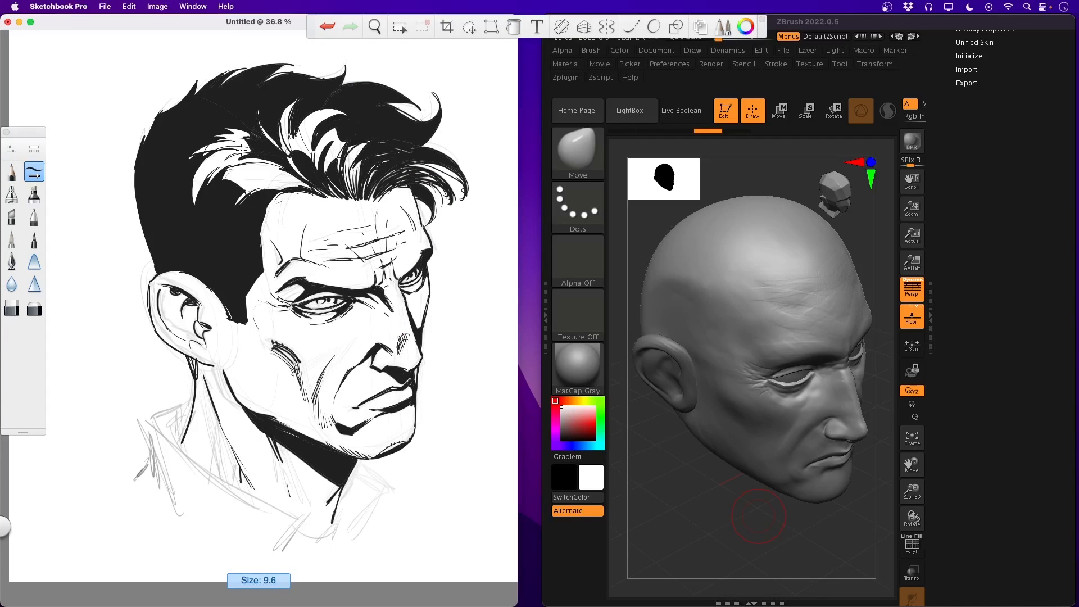
pyautogui.moveTo(247, 190); pyautogui.dragTo(228, 223)
pyautogui.moveTo(223, 138); pyautogui.dragTo(192, 149)
pyautogui.moveTo(232, 129); pyautogui.dragTo(184, 133)
pyautogui.moveTo(278, 94); pyautogui.dragTo(273, 141)
pyautogui.moveTo(280, 94); pyautogui.dragTo(275, 142)
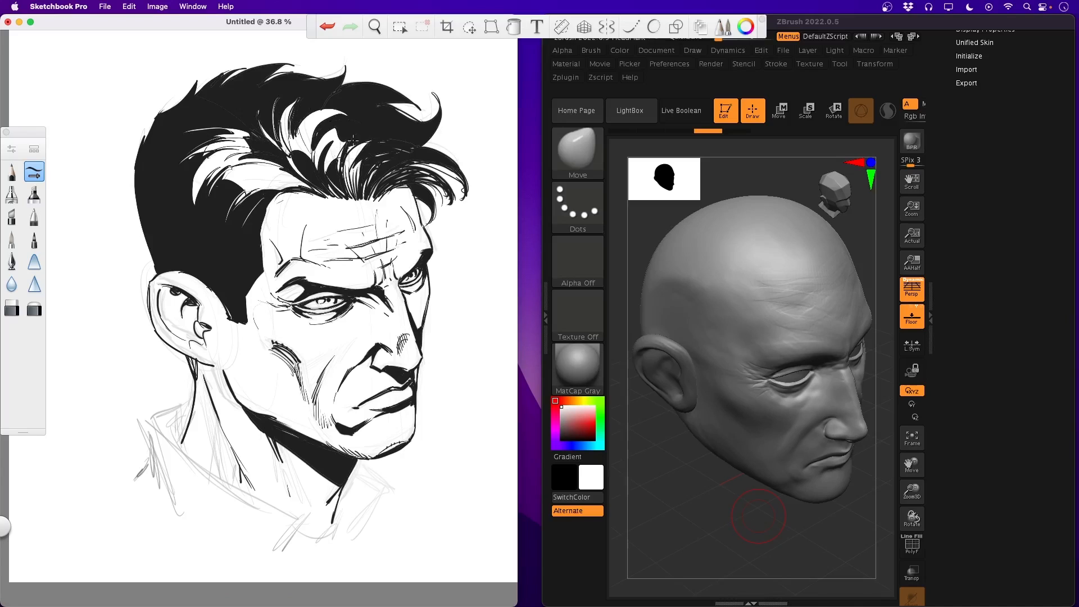
pyautogui.moveTo(358, 137); pyautogui.dragTo(338, 170)
pyautogui.moveTo(374, 137)
pyautogui.mouseDown()
pyautogui.moveTo(339, 165)
pyautogui.moveTo(366, 190)
pyautogui.mouseUp()
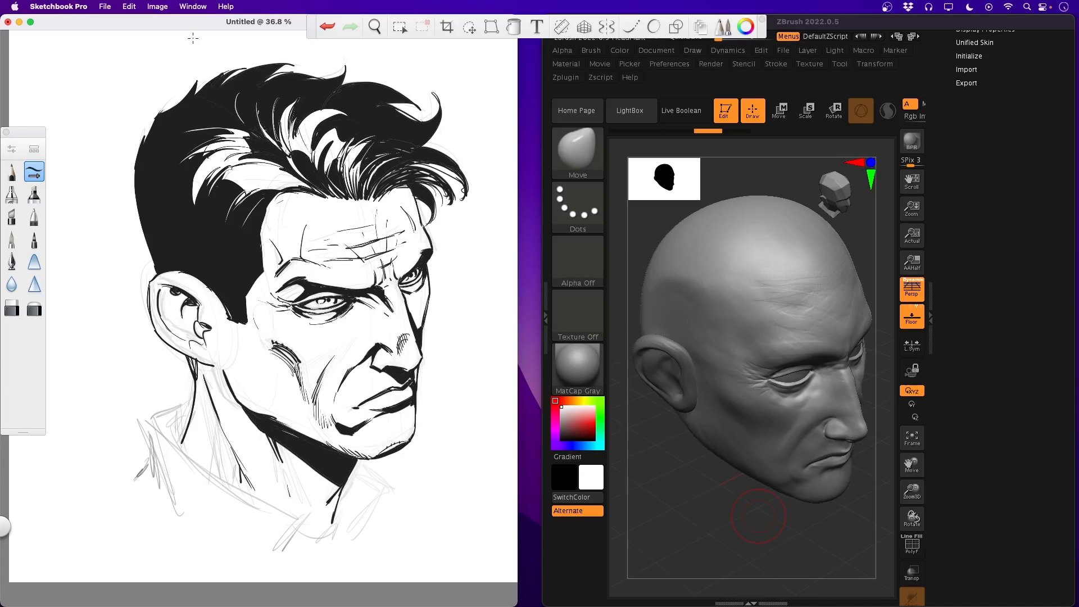
# Draw fine light strands through the black hair on the side and back of the head.
pyautogui.moveTo(256, 201)
pyautogui.mouseDown()
pyautogui.moveTo(209, 258)
pyautogui.moveTo(220, 256)
pyautogui.mouseUp()
pyautogui.moveTo(218, 190); pyautogui.dragTo(181, 244)
pyautogui.moveTo(252, 251)
pyautogui.mouseDown()
pyautogui.moveTo(216, 272)
pyautogui.moveTo(237, 291)
pyautogui.mouseUp()
pyautogui.moveTo(197, 202); pyautogui.dragTo(175, 227)
pyautogui.moveTo(189, 159); pyautogui.dragTo(152, 199)
pyautogui.moveTo(182, 209); pyautogui.dragTo(150, 237)
pyautogui.moveTo(180, 136); pyautogui.dragTo(155, 151)
pyautogui.moveTo(218, 126); pyautogui.dragTo(153, 149)
# Add fine light strands to the black hair on the crown and around the parting.
pyautogui.moveTo(209, 98); pyautogui.dragTo(225, 117)
pyautogui.moveTo(245, 91); pyautogui.dragTo(244, 114)
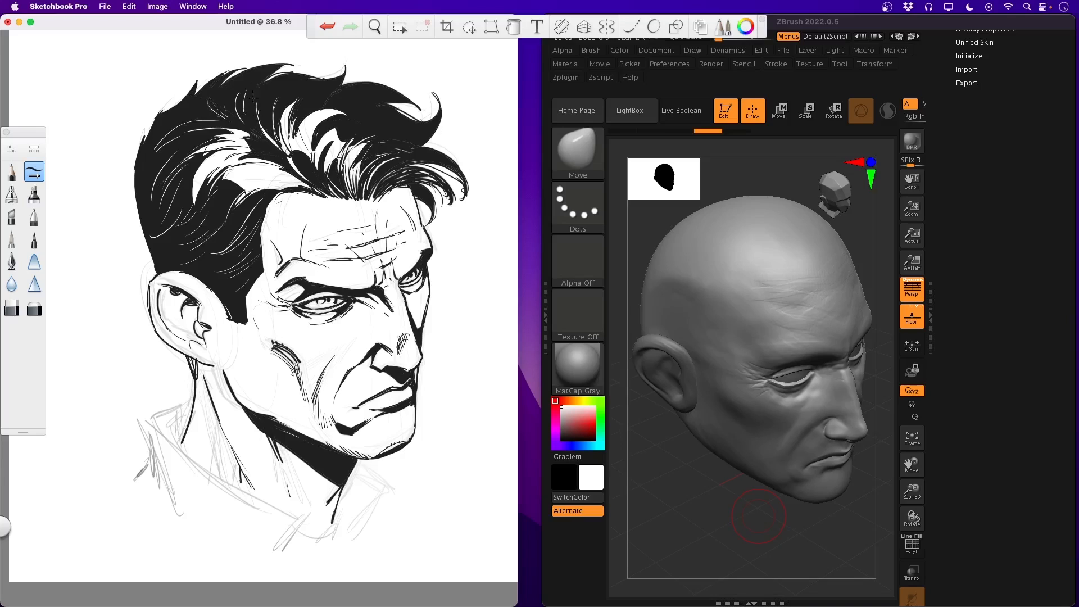
pyautogui.moveTo(309, 82); pyautogui.dragTo(277, 114)
pyautogui.moveTo(332, 82)
pyautogui.mouseDown()
pyautogui.moveTo(308, 110)
pyautogui.moveTo(348, 117)
pyautogui.moveTo(333, 136)
pyautogui.mouseUp()
pyautogui.moveTo(302, 176)
pyautogui.mouseDown()
pyautogui.moveTo(285, 149)
pyautogui.moveTo(305, 140)
pyautogui.mouseUp()
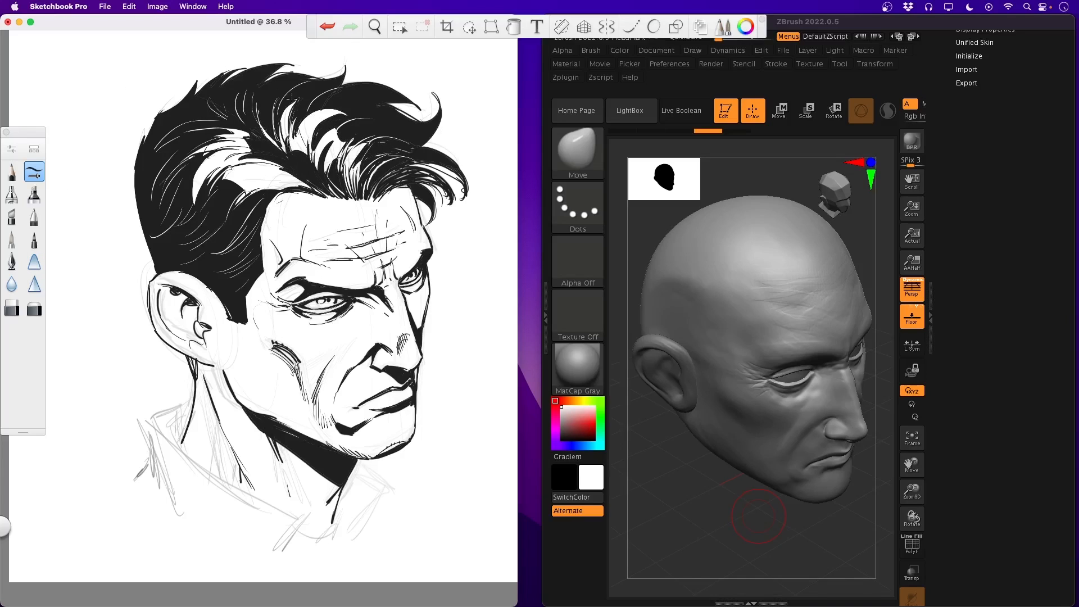
# Ink and hatch the shadows inside and below the ear, and stroke in the neck shadows under the jaw.
pyautogui.moveTo(172, 284)
pyautogui.mouseDown()
pyautogui.moveTo(153, 290)
pyautogui.moveTo(171, 289)
pyautogui.moveTo(170, 334)
pyautogui.moveTo(185, 340)
pyautogui.mouseUp()
pyautogui.moveTo(172, 288)
pyautogui.mouseDown()
pyautogui.moveTo(203, 306)
pyautogui.moveTo(200, 344)
pyautogui.mouseUp()
pyautogui.moveTo(204, 335)
pyautogui.mouseDown()
pyautogui.moveTo(189, 347)
pyautogui.moveTo(224, 366)
pyautogui.moveTo(226, 384)
pyautogui.mouseUp()
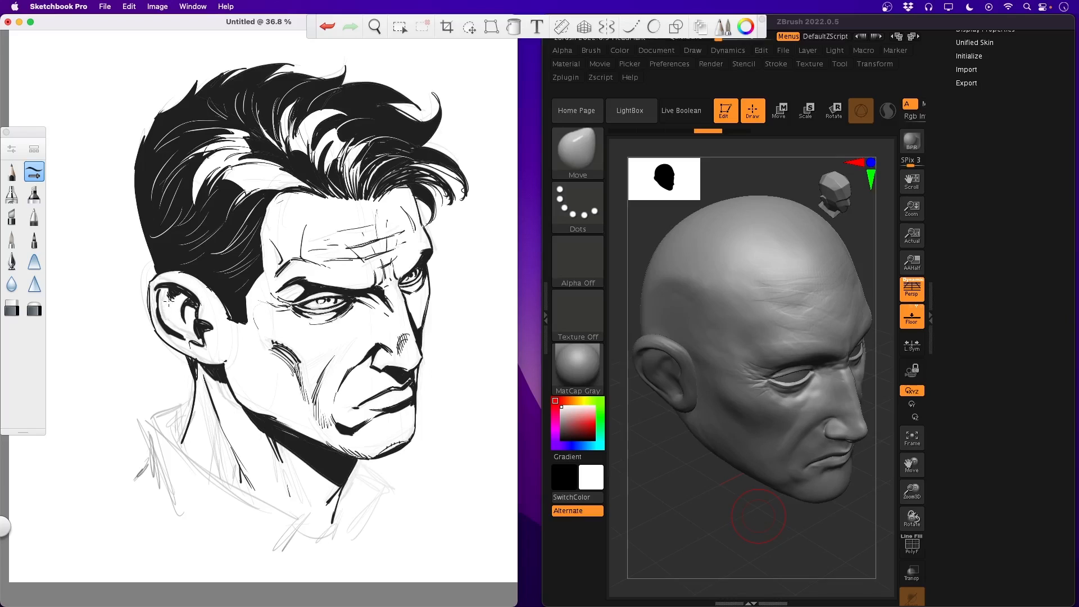
pyautogui.moveTo(181, 308)
pyautogui.mouseDown()
pyautogui.moveTo(178, 338)
pyautogui.moveTo(187, 323)
pyautogui.mouseUp()
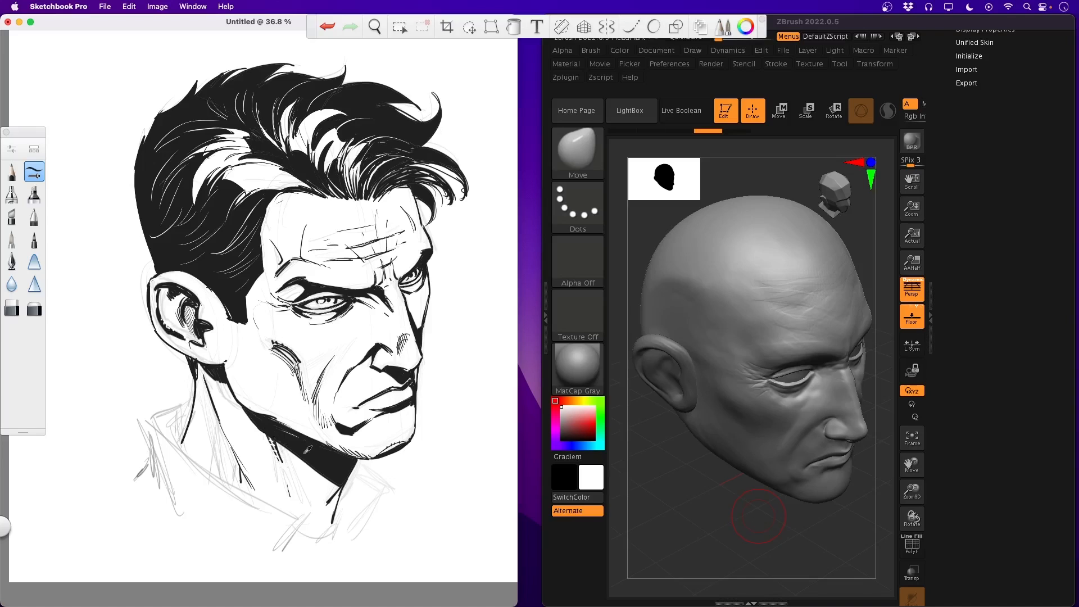
pyautogui.moveTo(275, 458); pyautogui.dragTo(315, 510)
pyautogui.moveTo(330, 503); pyautogui.dragTo(309, 519)
# Show the drawing full screen without the head reference and ink the collar below the ear with its edge and folds.
pyautogui.press('super+Tab')
pyautogui.press('super+h')
pyautogui.press('ctrl+super+f')
pyautogui.press('space')
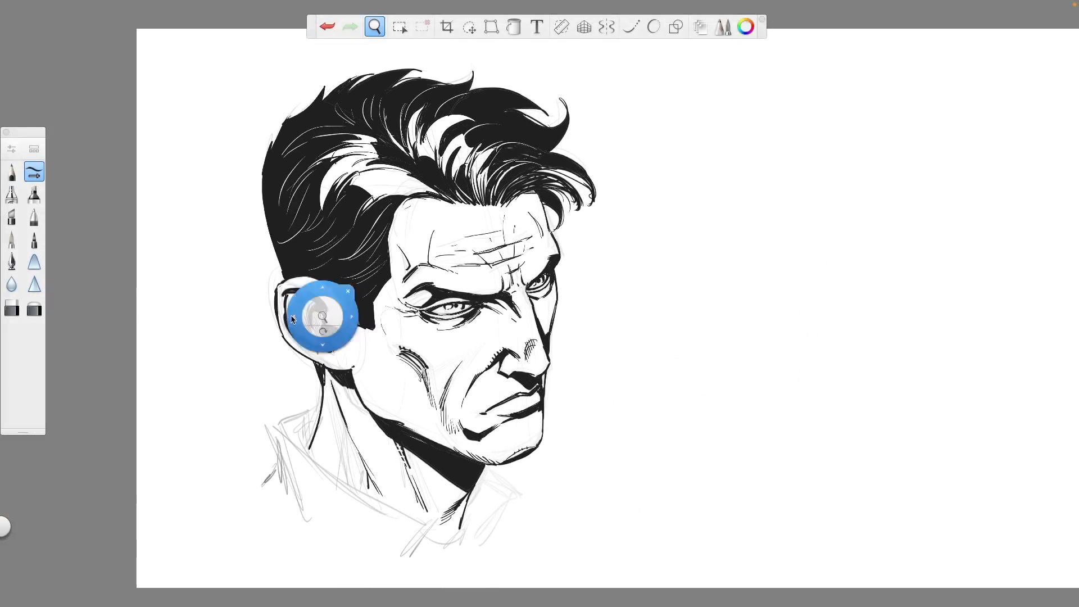
pyautogui.moveTo(292, 319)
pyautogui.mouseDown()
pyautogui.moveTo(303, 326)
pyautogui.moveTo(292, 335)
pyautogui.mouseUp()
pyautogui.moveTo(343, 368)
pyautogui.mouseDown()
pyautogui.moveTo(293, 382)
pyautogui.moveTo(478, 502)
pyautogui.moveTo(454, 552)
pyautogui.moveTo(280, 382)
pyautogui.moveTo(297, 471)
pyautogui.mouseUp()
pyautogui.moveTo(294, 437); pyautogui.dragTo(304, 479)
pyautogui.moveTo(301, 449); pyautogui.dragTo(325, 504)
pyautogui.moveTo(287, 436); pyautogui.dragTo(269, 464)
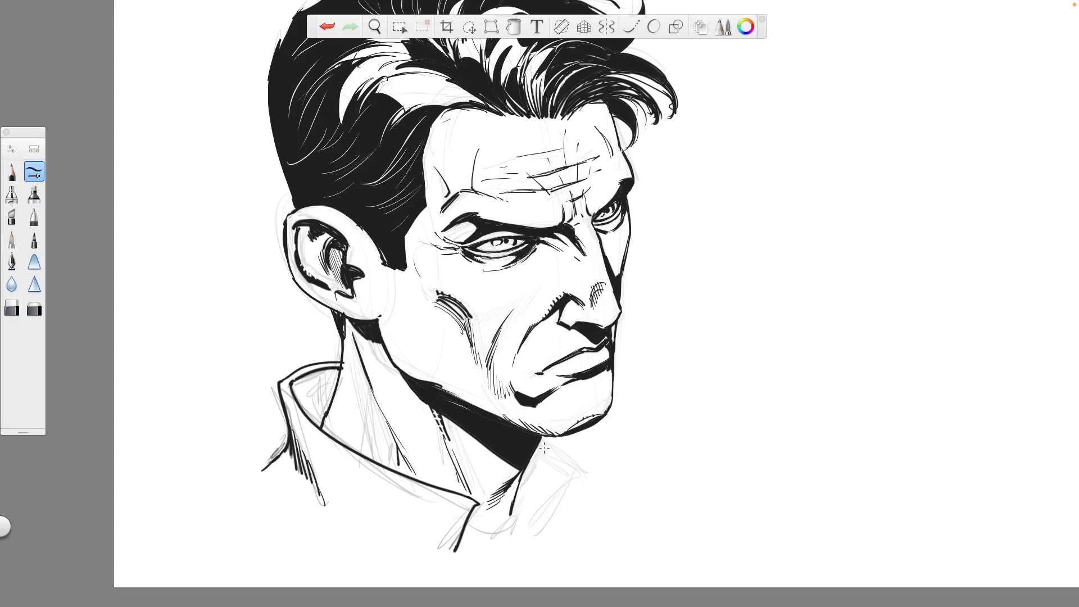
# Ink the far collar flap below the chin with a double edge and an inner shadow outline.
pyautogui.moveTo(539, 442)
pyautogui.mouseDown()
pyautogui.moveTo(578, 474)
pyautogui.moveTo(531, 533)
pyautogui.mouseUp()
pyautogui.moveTo(538, 447)
pyautogui.mouseDown()
pyautogui.moveTo(571, 478)
pyautogui.moveTo(529, 529)
pyautogui.mouseUp()
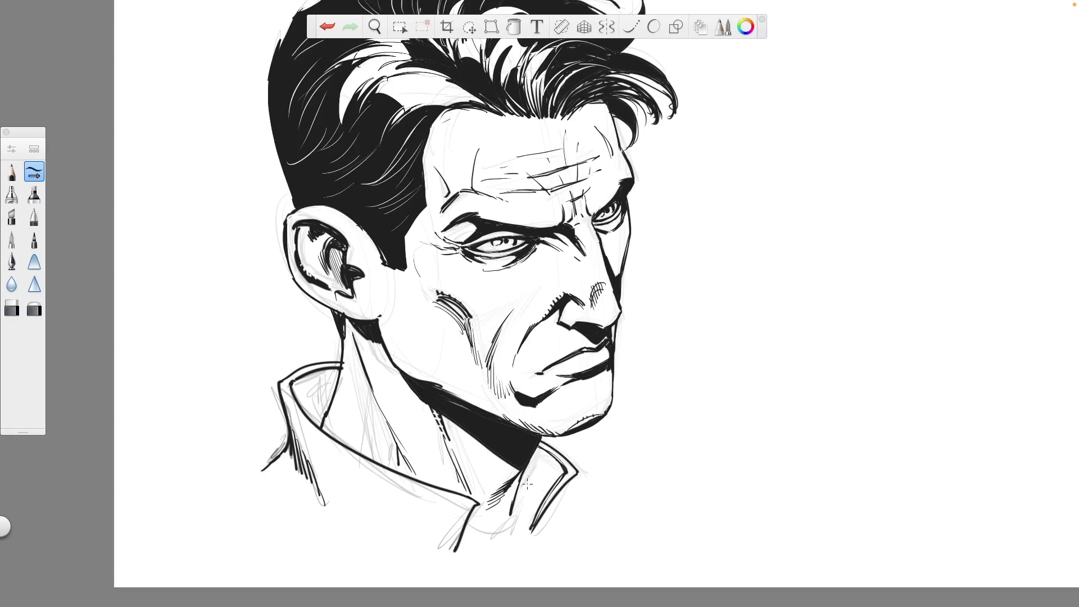
pyautogui.moveTo(527, 466)
pyautogui.mouseDown()
pyautogui.moveTo(541, 505)
pyautogui.moveTo(531, 533)
pyautogui.mouseUp()
# Flood-fill the shadow in the far collar flap and the collar opening behind the neck with black.
pyautogui.press('f')
pyautogui.click(258, 388)
pyautogui.hotkey('ctrl', 'z')
pyautogui.click(526, 497)
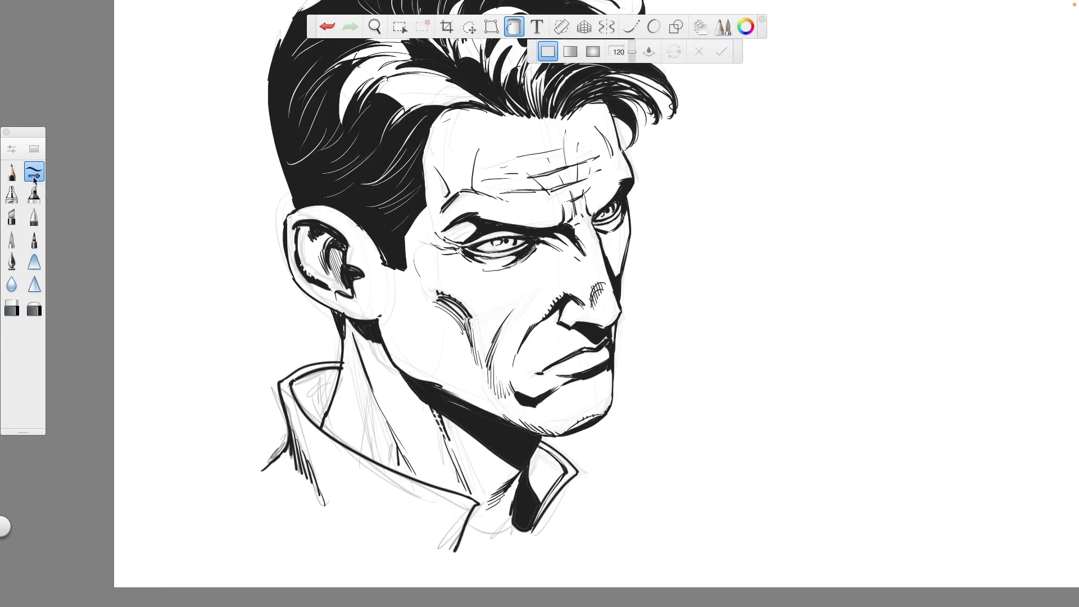
pyautogui.click(34, 176)
pyautogui.click(513, 26)
pyautogui.click(314, 394)
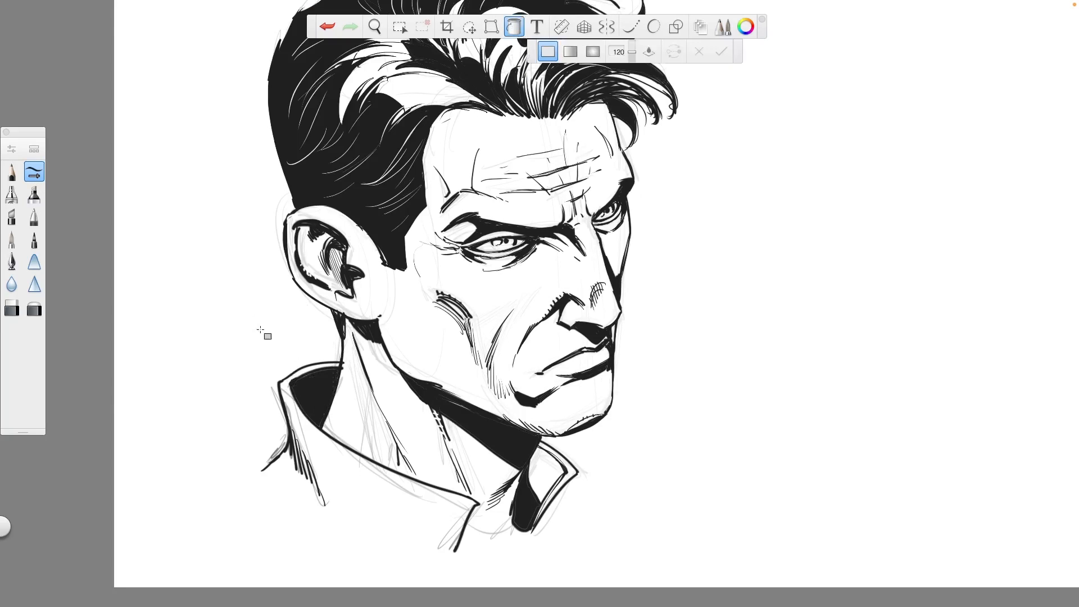
# Add an inner line along the near collar edge and cross-hatch the inside of the far flap.
pyautogui.click(32, 174)
pyautogui.moveTo(286, 403); pyautogui.dragTo(360, 463)
pyautogui.moveTo(412, 486)
pyautogui.mouseDown()
pyautogui.moveTo(450, 499)
pyautogui.moveTo(462, 534)
pyautogui.moveTo(454, 548)
pyautogui.mouseUp()
pyautogui.moveTo(528, 453)
pyautogui.mouseDown()
pyautogui.moveTo(531, 490)
pyautogui.moveTo(548, 466)
pyautogui.moveTo(552, 481)
pyautogui.moveTo(524, 462)
pyautogui.moveTo(528, 498)
pyautogui.mouseUp()
pyautogui.moveTo(562, 466); pyautogui.dragTo(546, 479)
pyautogui.moveTo(336, 482); pyautogui.dragTo(359, 509)
pyautogui.moveTo(373, 495)
pyautogui.mouseDown()
pyautogui.moveTo(354, 518)
pyautogui.moveTo(360, 510)
pyautogui.mouseUp()
pyautogui.moveTo(382, 466)
pyautogui.mouseDown()
pyautogui.moveTo(352, 495)
pyautogui.moveTo(347, 484)
pyautogui.moveTo(365, 522)
pyautogui.mouseUp()
pyautogui.hotkey('ctrl', 'z')
pyautogui.hotkey('ctrl', 'z')
pyautogui.hotkey('ctrl', 'z')
pyautogui.hotkey('ctrl', 'z')
pyautogui.hotkey('ctrl', 'z')
pyautogui.hotkey('ctrl', 'z')
pyautogui.hotkey('ctrl', 'z')
pyautogui.hotkey('ctrl', 'z')
pyautogui.hotkey('ctrl', 'z')
# Hatch a soft fold shadow on the outer surface of the near collar.
pyautogui.moveTo(354, 502); pyautogui.dragTo(391, 525)
pyautogui.moveTo(369, 501); pyautogui.dragTo(392, 518)
pyautogui.moveTo(366, 492); pyautogui.dragTo(392, 510)
pyautogui.moveTo(366, 480)
pyautogui.mouseDown()
pyautogui.moveTo(393, 499)
pyautogui.moveTo(388, 489)
pyautogui.moveTo(378, 522)
pyautogui.mouseUp()
# Ink the tendon lines along the neck and thicken the hatching at the throat.
pyautogui.moveTo(353, 337)
pyautogui.mouseDown()
pyautogui.moveTo(370, 373)
pyautogui.moveTo(364, 410)
pyautogui.mouseUp()
pyautogui.moveTo(367, 403); pyautogui.dragTo(360, 443)
pyautogui.moveTo(411, 429); pyautogui.dragTo(397, 444)
pyautogui.moveTo(451, 441); pyautogui.dragTo(477, 487)
pyautogui.moveTo(502, 486); pyautogui.dragTo(489, 492)
pyautogui.moveTo(508, 478); pyautogui.dragTo(505, 484)
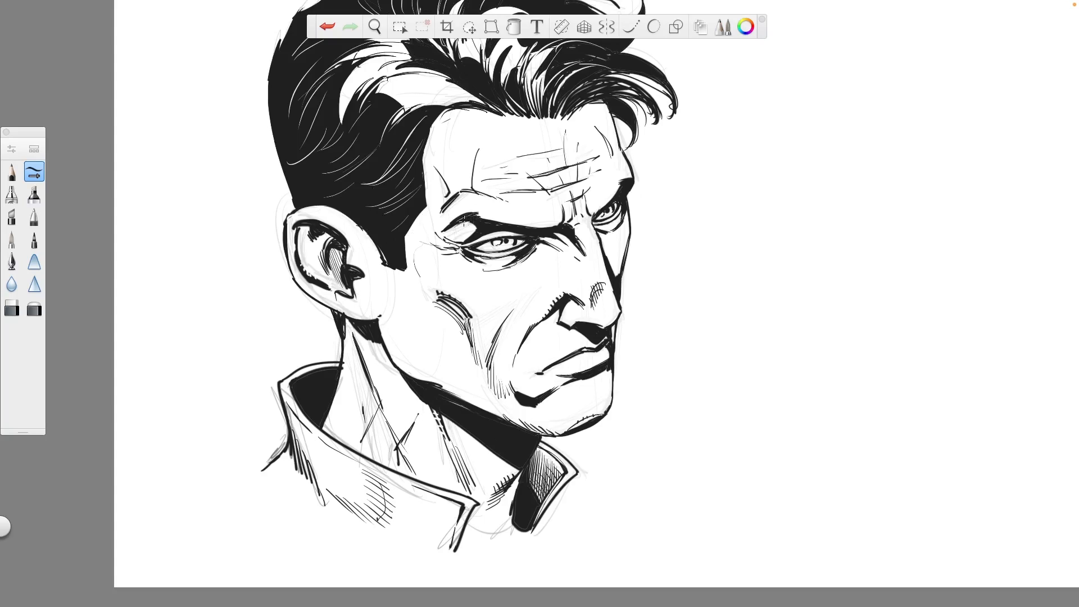
# Hatch the hollow between the brow and upper eyelid of the near eye.
pyautogui.moveTo(450, 231); pyautogui.dragTo(467, 223)
pyautogui.moveTo(448, 233); pyautogui.dragTo(472, 226)
pyautogui.moveTo(448, 238); pyautogui.dragTo(474, 227)
pyautogui.moveTo(451, 240); pyautogui.dragTo(475, 231)
pyautogui.moveTo(457, 243); pyautogui.dragTo(494, 234)
pyautogui.moveTo(491, 238); pyautogui.dragTo(524, 237)
# Hatch the shadow beneath and beside the far eye.
pyautogui.moveTo(595, 225); pyautogui.dragTo(609, 223)
pyautogui.moveTo(598, 230); pyautogui.dragTo(613, 226)
pyautogui.moveTo(605, 232); pyautogui.dragTo(624, 225)
pyautogui.moveTo(616, 236); pyautogui.dragTo(623, 207)
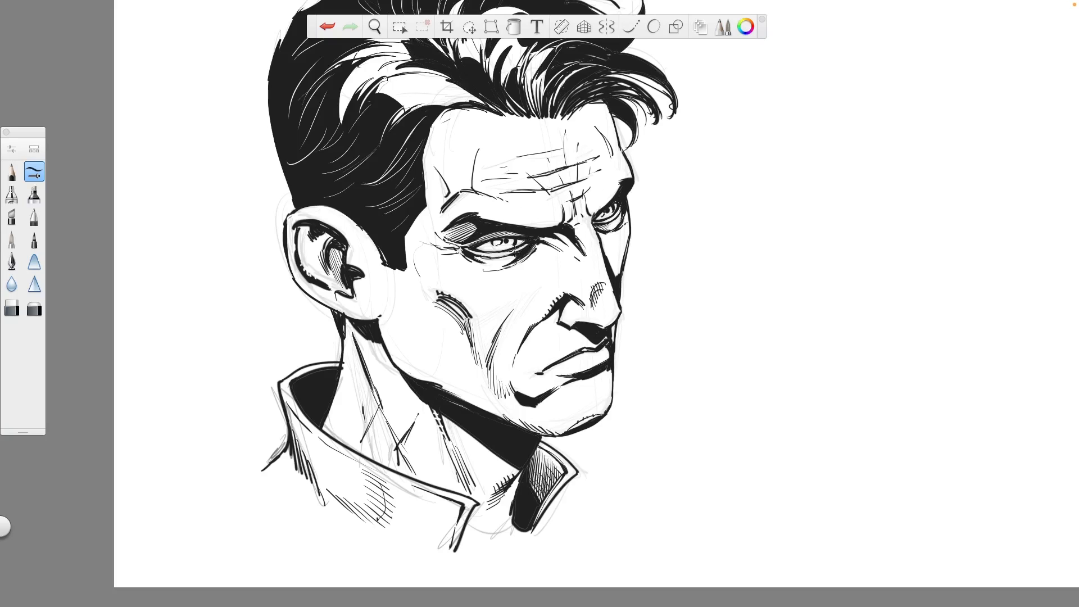
# Hatch the wrinkles at the near eye's outer corner and ink the contour of the temple.
pyautogui.moveTo(450, 260); pyautogui.dragTo(468, 257)
pyautogui.moveTo(434, 250); pyautogui.dragTo(426, 239)
pyautogui.moveTo(444, 188); pyautogui.dragTo(433, 170)
pyautogui.moveTo(434, 178)
pyautogui.mouseDown()
pyautogui.moveTo(450, 145)
pyautogui.moveTo(448, 154)
pyautogui.mouseUp()
pyautogui.moveTo(459, 246)
pyautogui.mouseDown()
pyautogui.moveTo(439, 263)
pyautogui.moveTo(432, 257)
pyautogui.moveTo(424, 279)
pyautogui.mouseUp()
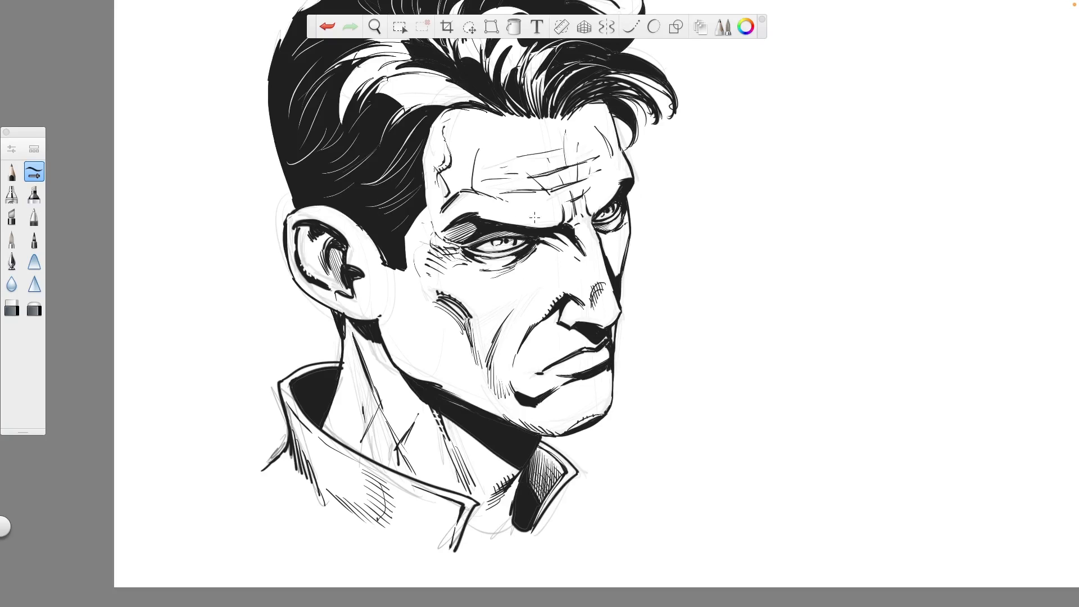
# Hatch the lower lip and the forehead creases above the bridge of the nose.
pyautogui.moveTo(527, 329); pyautogui.dragTo(510, 360)
pyautogui.moveTo(606, 360)
pyautogui.mouseDown()
pyautogui.moveTo(573, 375)
pyautogui.moveTo(583, 373)
pyautogui.mouseUp()
pyautogui.moveTo(592, 193); pyautogui.dragTo(564, 216)
pyautogui.moveTo(595, 162)
pyautogui.mouseDown()
pyautogui.moveTo(569, 212)
pyautogui.moveTo(569, 198)
pyautogui.mouseUp()
pyautogui.moveTo(583, 133); pyautogui.dragTo(571, 172)
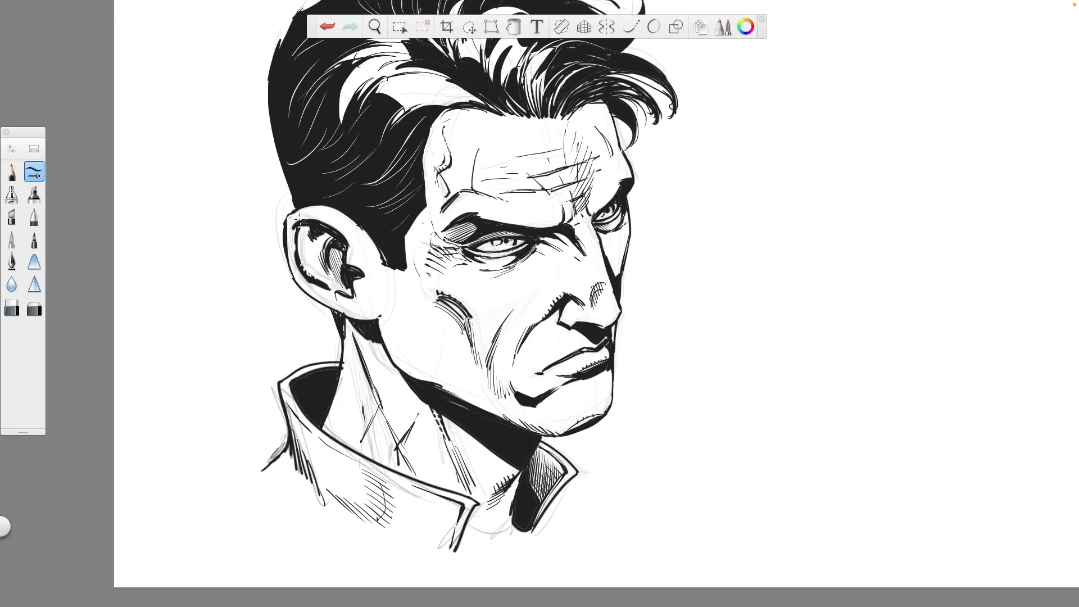
# Touch up the ear rim, near eyelid and chin contour, and add a small accent mark on the jaw.
pyautogui.moveTo(297, 216); pyautogui.dragTo(325, 224)
pyautogui.moveTo(490, 245); pyautogui.dragTo(475, 248)
pyautogui.moveTo(613, 382)
pyautogui.mouseDown()
pyautogui.moveTo(609, 414)
pyautogui.moveTo(614, 383)
pyautogui.mouseUp()
pyautogui.moveTo(431, 376); pyautogui.dragTo(429, 369)
pyautogui.moveTo(355, 377); pyautogui.dragTo(356, 369)
# Outline the neckline band between the two collar flaps and flood-fill it with black.
pyautogui.moveTo(464, 532)
pyautogui.mouseDown()
pyautogui.moveTo(472, 543)
pyautogui.moveTo(512, 520)
pyautogui.moveTo(505, 535)
pyautogui.mouseUp()
pyautogui.moveTo(462, 538); pyautogui.dragTo(457, 555)
pyautogui.moveTo(529, 530)
pyautogui.mouseDown()
pyautogui.moveTo(522, 549)
pyautogui.moveTo(459, 561)
pyautogui.moveTo(460, 552)
pyautogui.mouseUp()
pyautogui.click(514, 27)
pyautogui.click(494, 550)
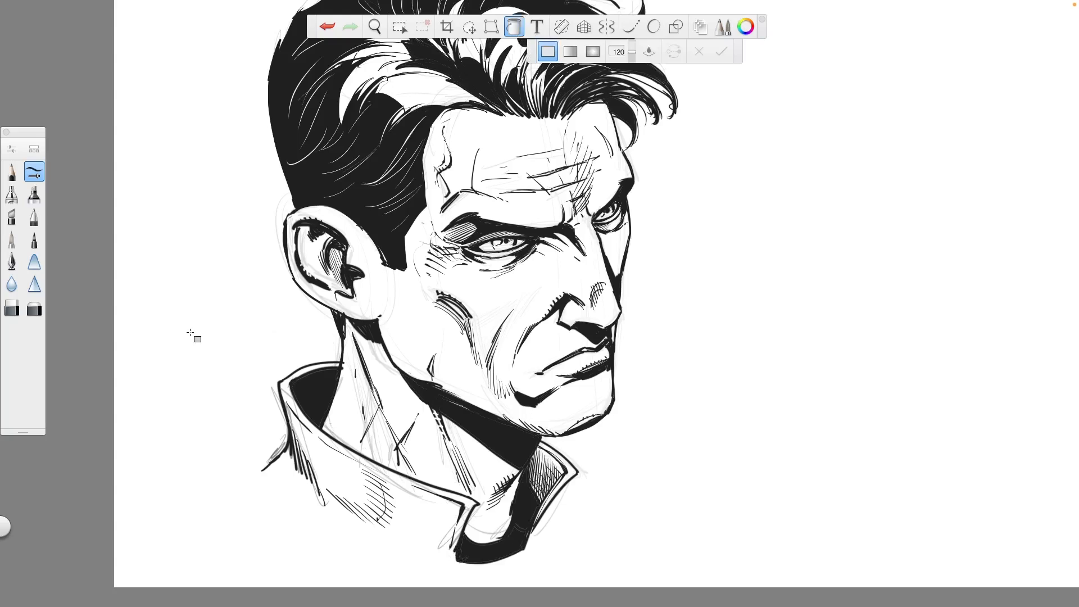
# Ink curved contour lines down from the hairline at the temple and at the far side of the forehead.
pyautogui.press('space')
pyautogui.moveTo(376, 276); pyautogui.dragTo(428, 323)
pyautogui.click(34, 171)
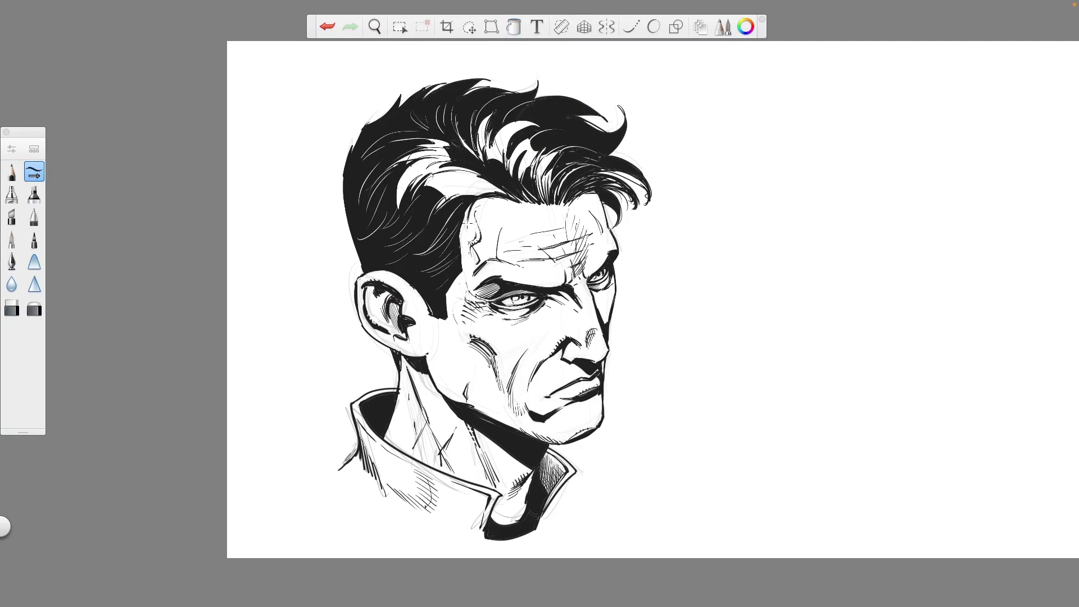
pyautogui.moveTo(467, 218); pyautogui.dragTo(474, 236)
pyautogui.moveTo(484, 197)
pyautogui.mouseDown()
pyautogui.moveTo(467, 229)
pyautogui.moveTo(487, 227)
pyautogui.mouseUp()
pyautogui.moveTo(583, 197)
pyautogui.mouseDown()
pyautogui.moveTo(592, 234)
pyautogui.moveTo(575, 230)
pyautogui.moveTo(579, 241)
pyautogui.mouseUp()
pyautogui.moveTo(617, 194)
pyautogui.mouseDown()
pyautogui.moveTo(594, 216)
pyautogui.moveTo(603, 232)
pyautogui.mouseUp()
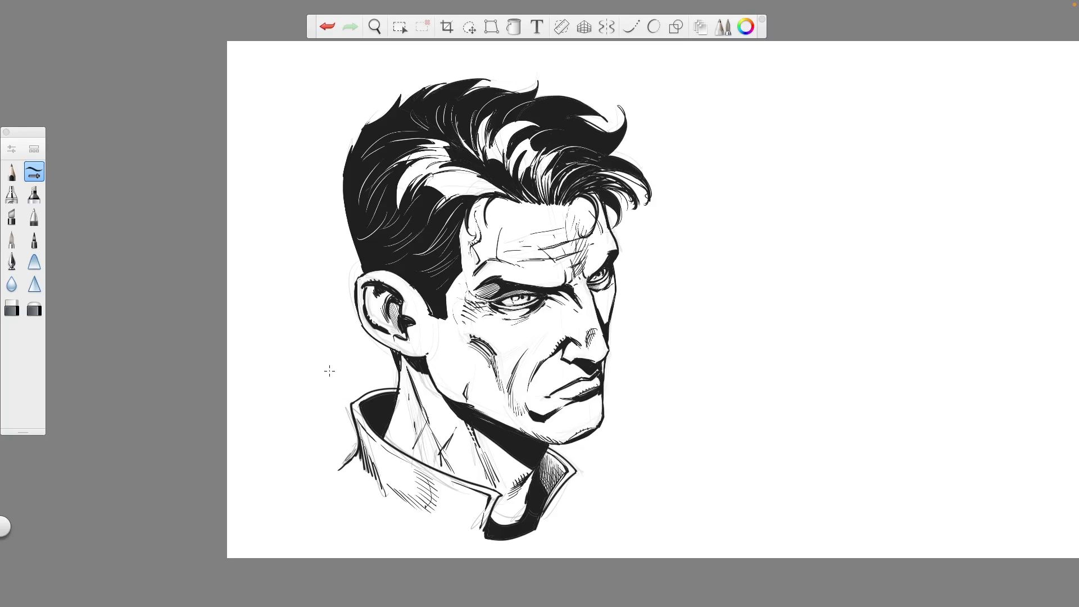
# Hatch the base of the neck above the black neckline and sign the drawing beside the far collar flap.
pyautogui.press('space')
pyautogui.moveTo(371, 361); pyautogui.dragTo(399, 354)
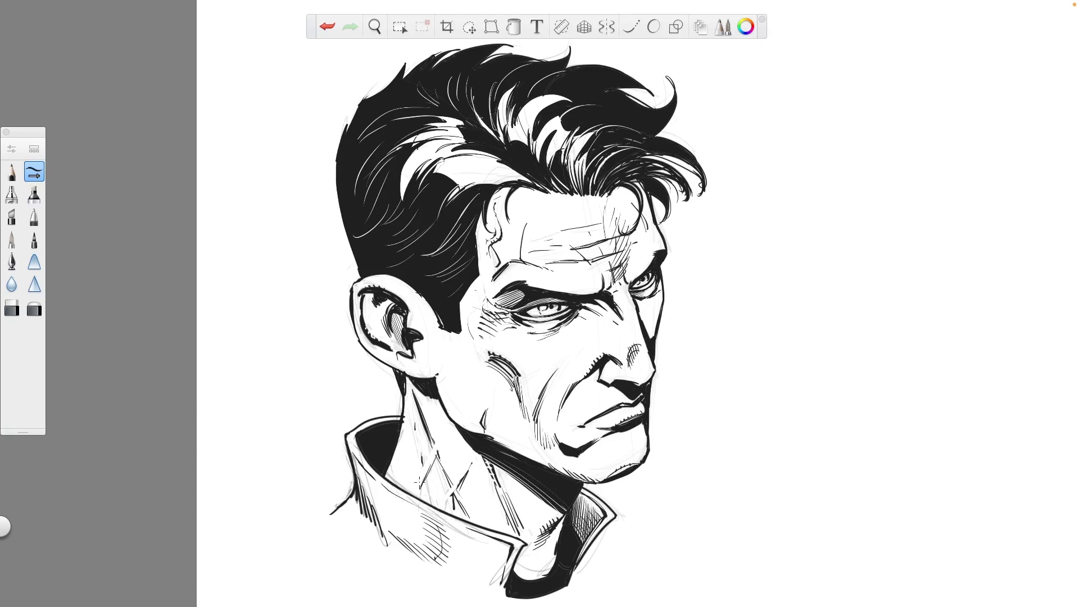
pyautogui.moveTo(514, 570); pyautogui.dragTo(554, 569)
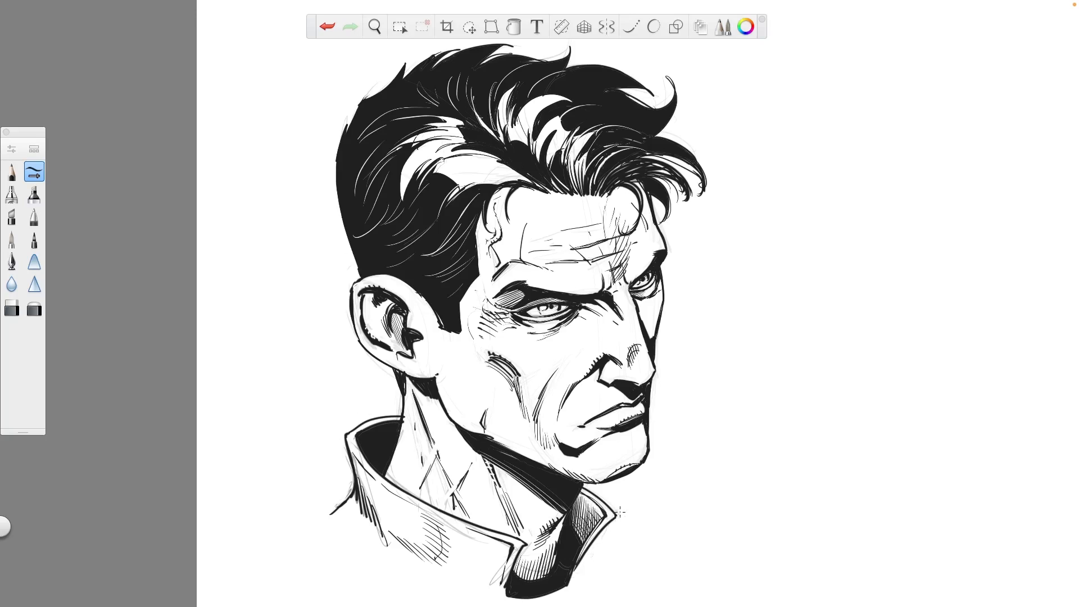
pyautogui.moveTo(614, 544); pyautogui.dragTo(646, 517)
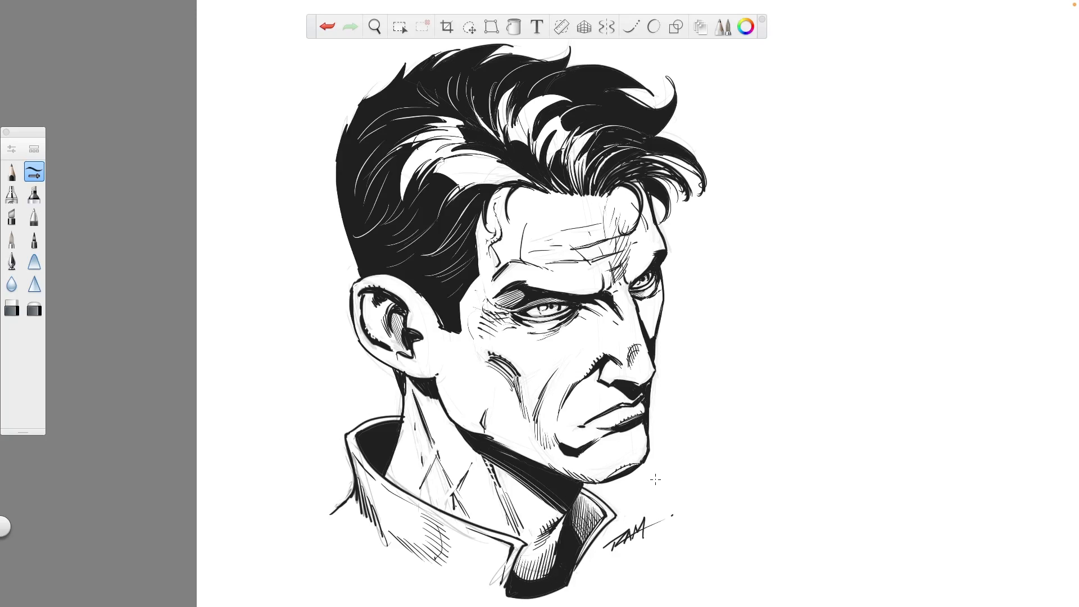